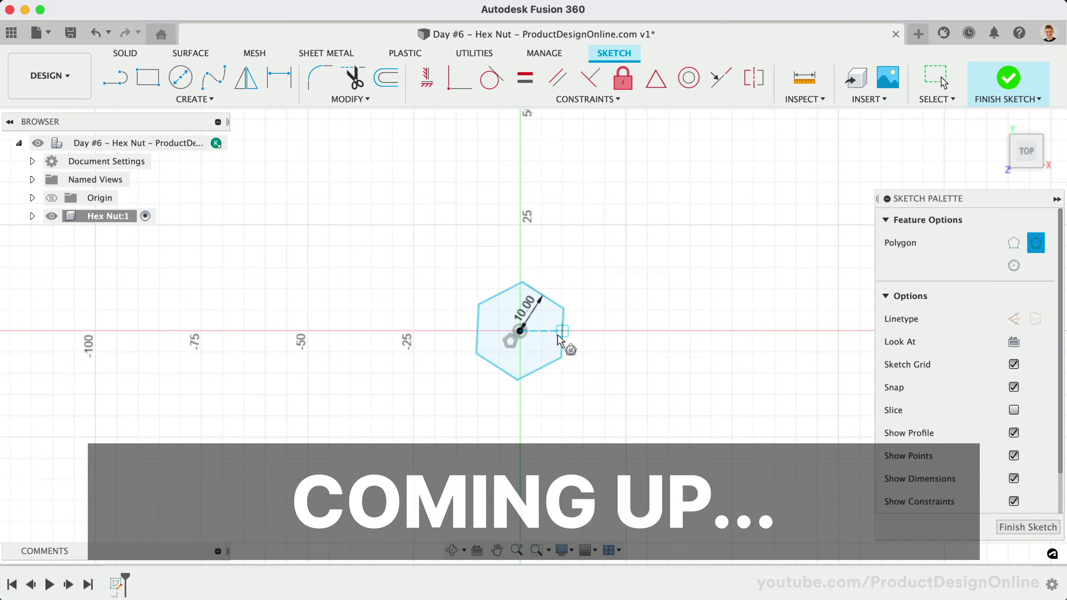
scroll(560, 340, up, 6)
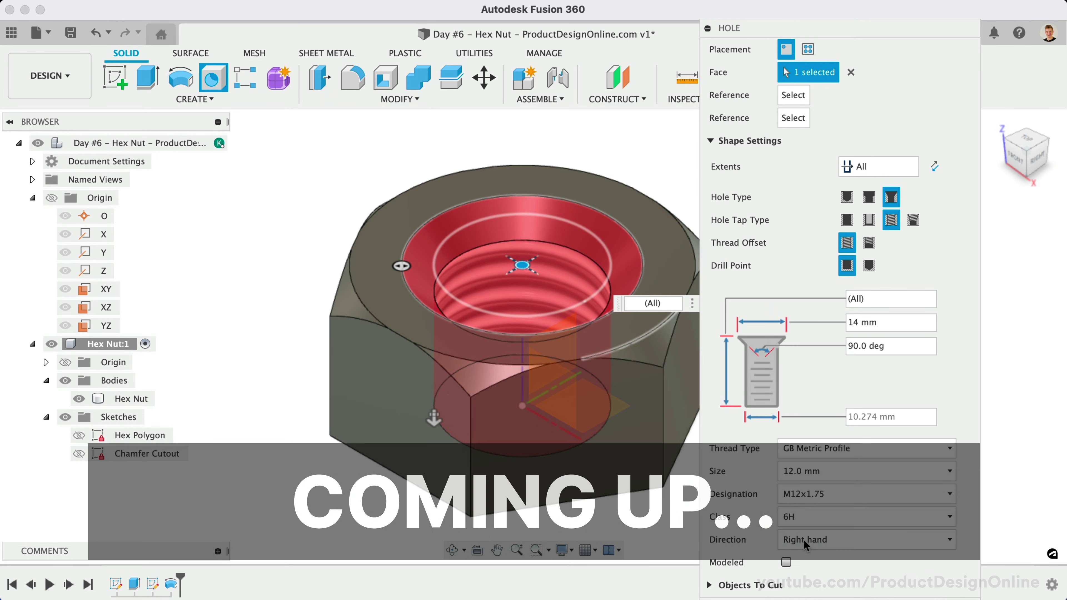
click(811, 495)
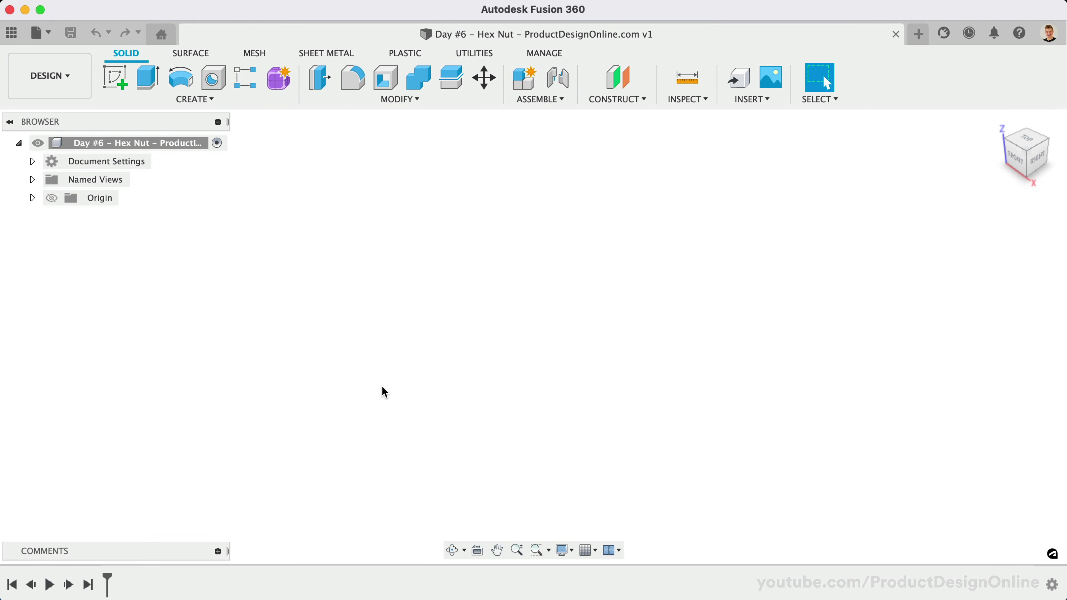
Create a new internal standard component named Hex Nut and make it active
click(523, 86)
drag(907, 284, 805, 283)
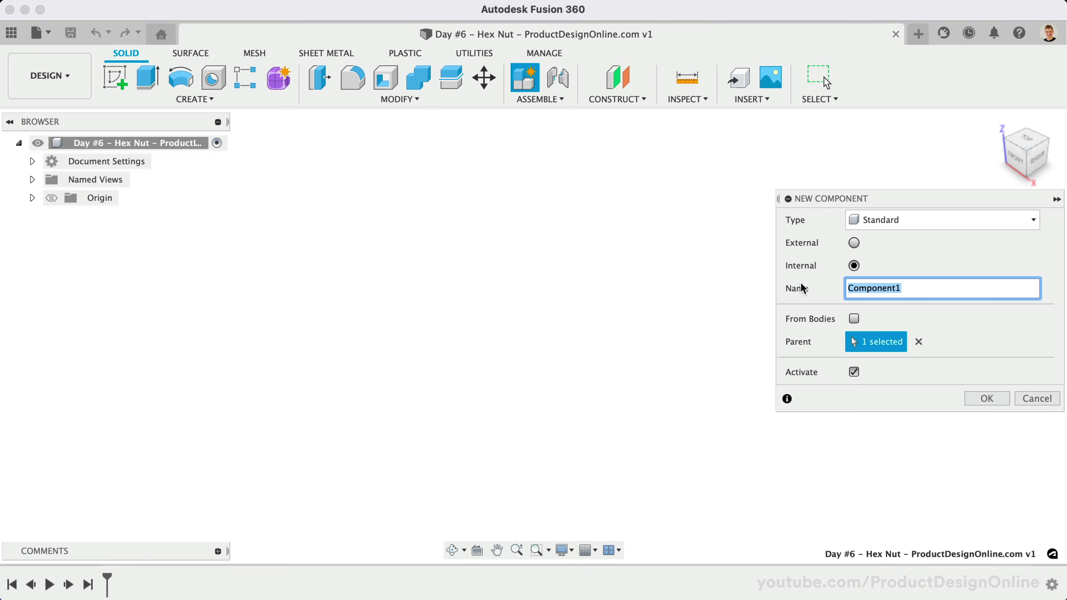
text(Hex Nut)
key(Return)
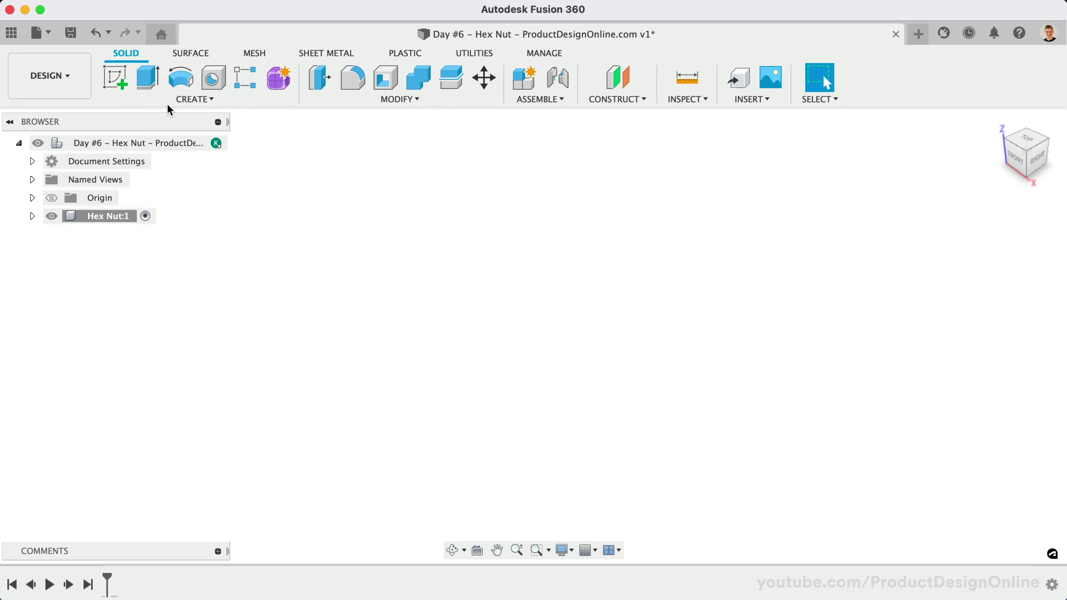
Sketch a six-sided circumscribed polygon with a 10 mm radius, centred on the origin of the XY plane
click(114, 77)
click(576, 336)
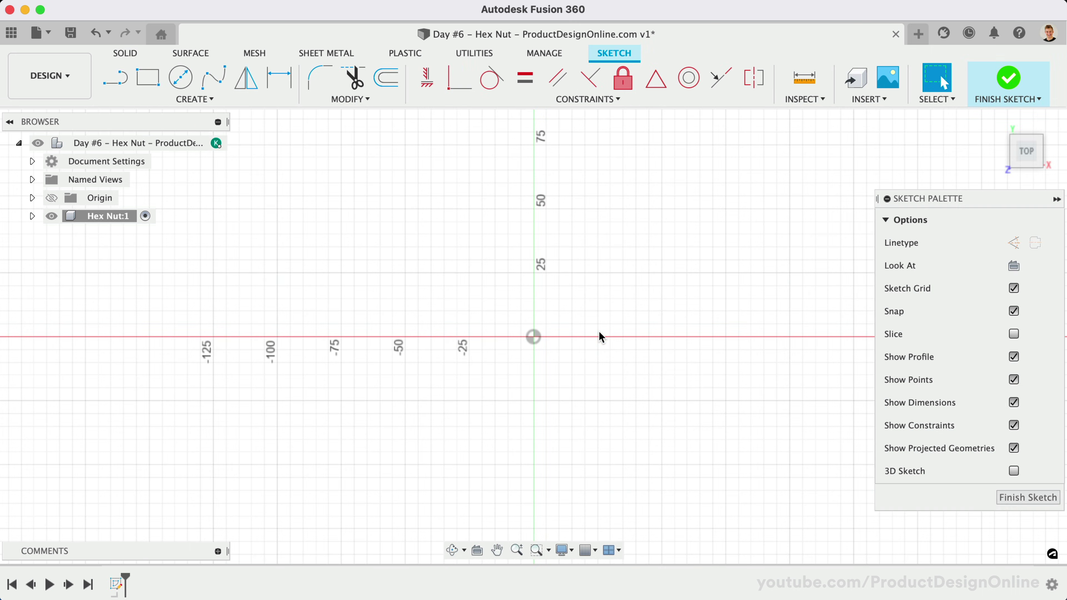
click(204, 103)
mouse_move(174, 179)
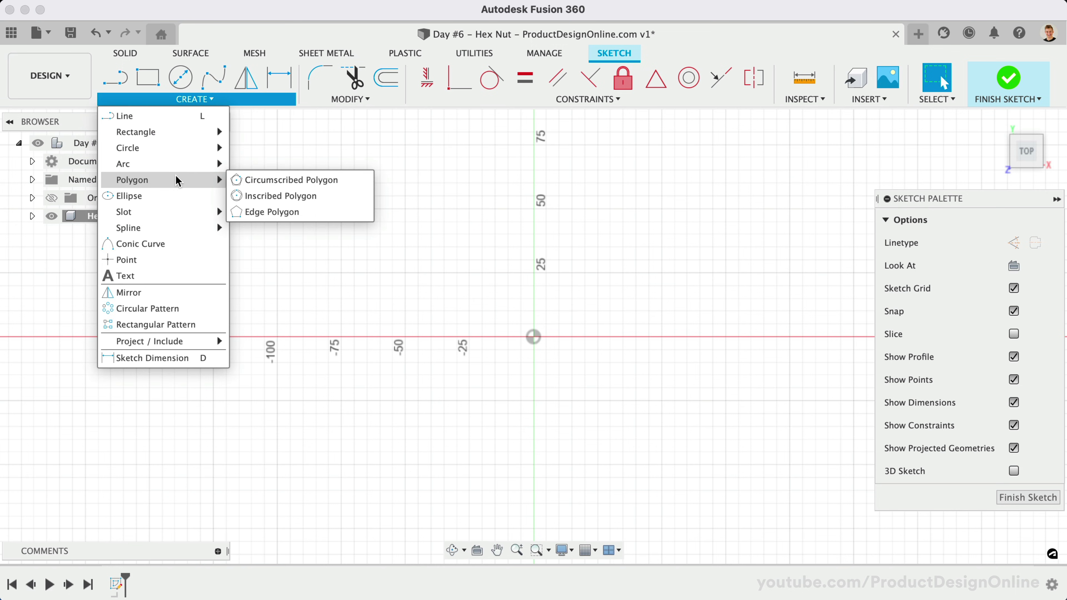
click(347, 184)
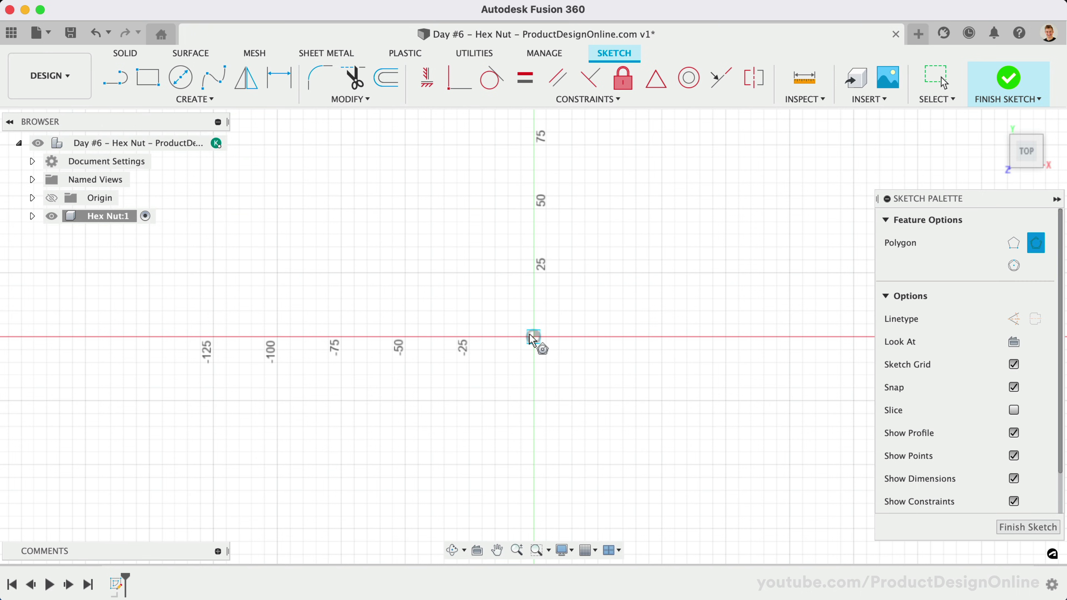
click(534, 336)
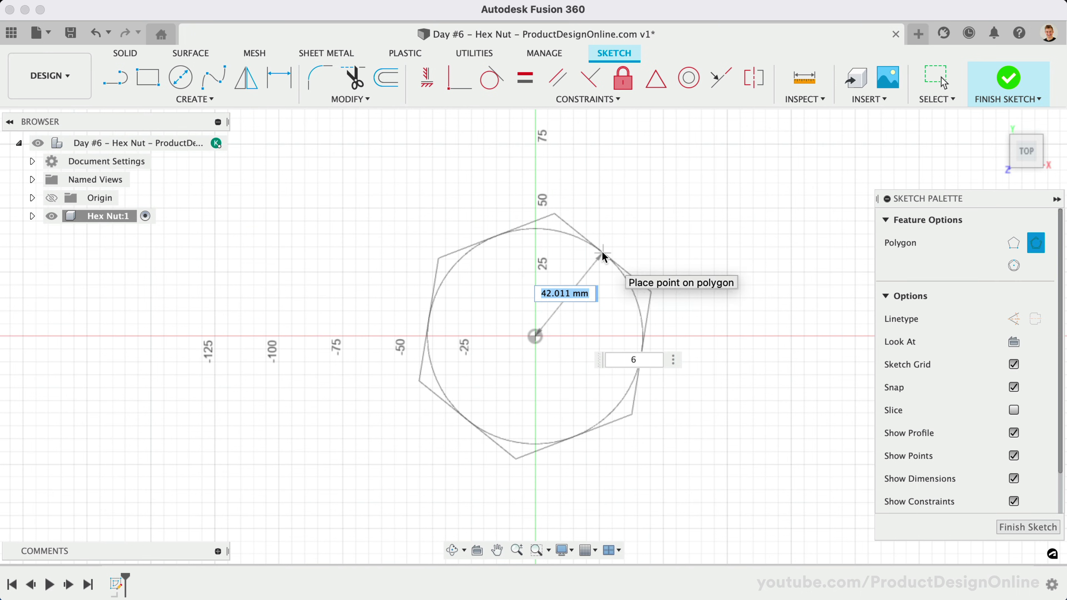
scroll(602, 251, up, 2)
scroll(602, 251, up, 2)
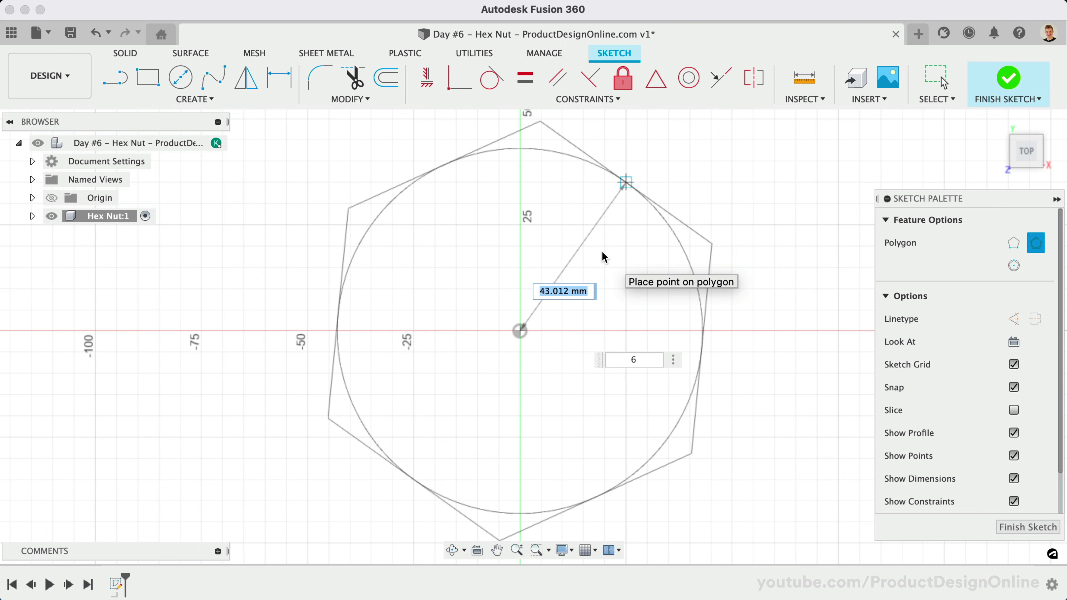
text(10)
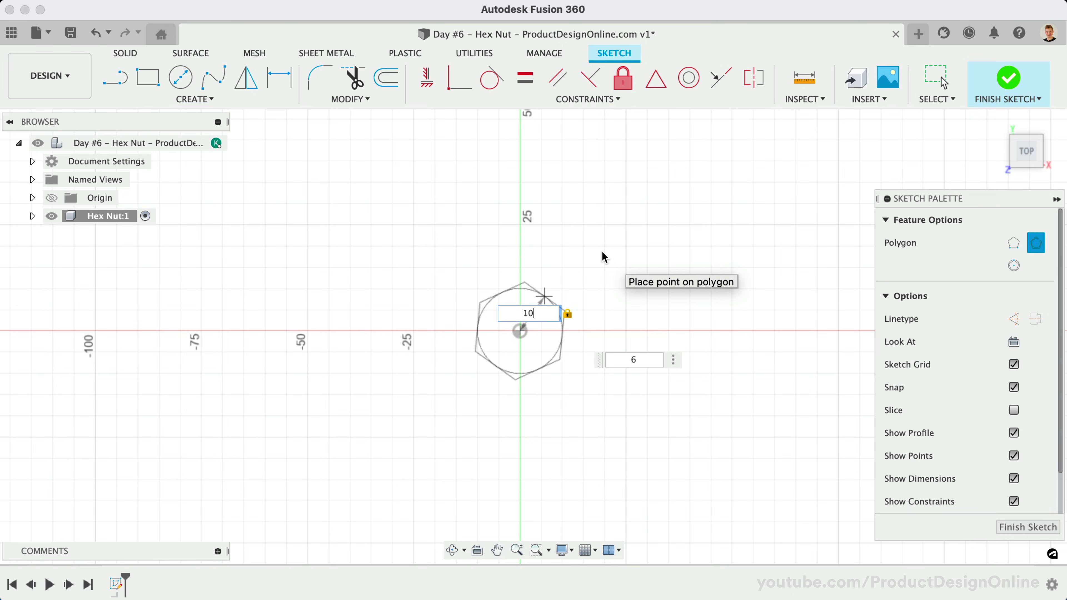
key(Tab)
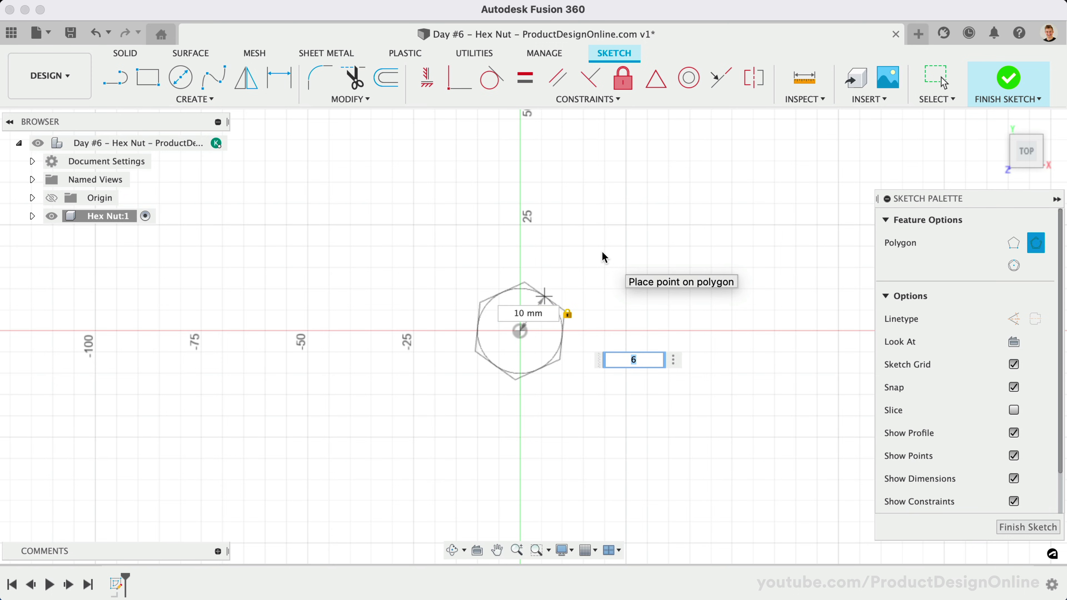
text(6)
click(559, 268)
scroll(547, 316, up, 10)
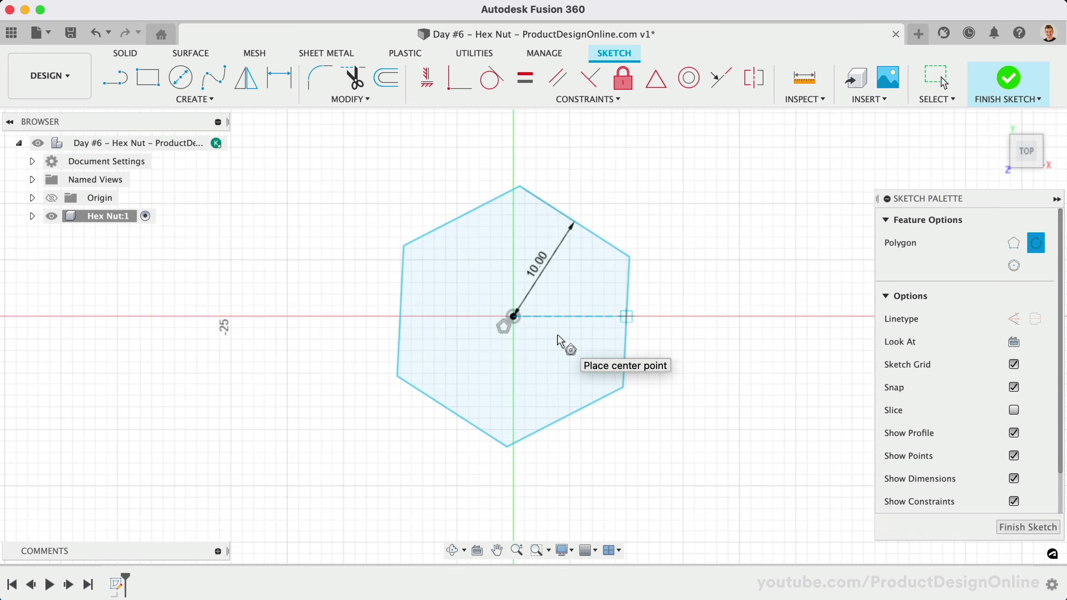
Apply a horizontal/vertical constraint to the hexagon's upper dimensioned edge so it lies horizontal
click(427, 85)
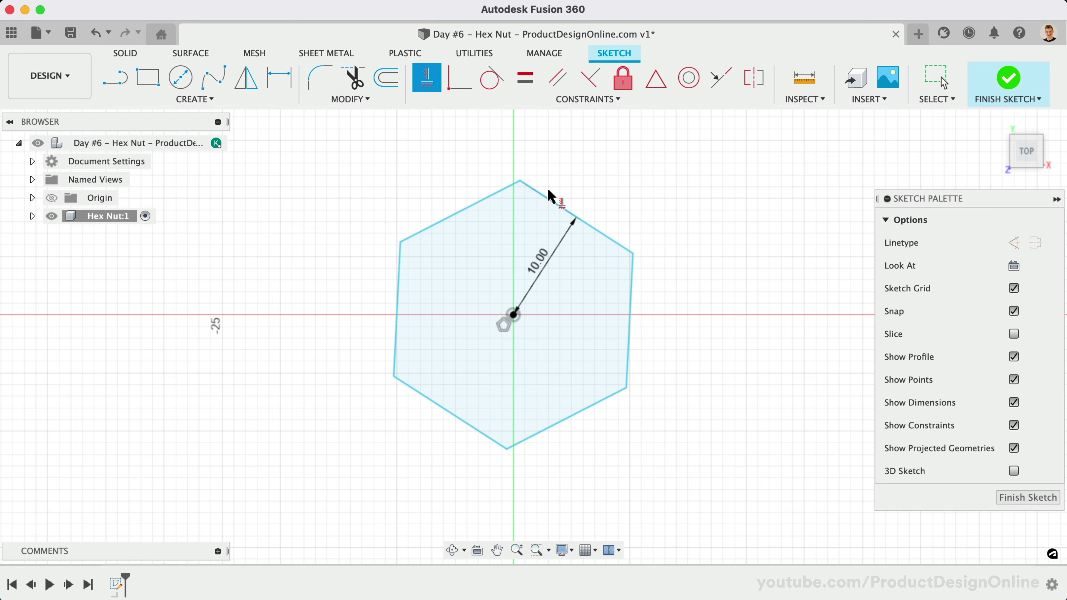
click(547, 194)
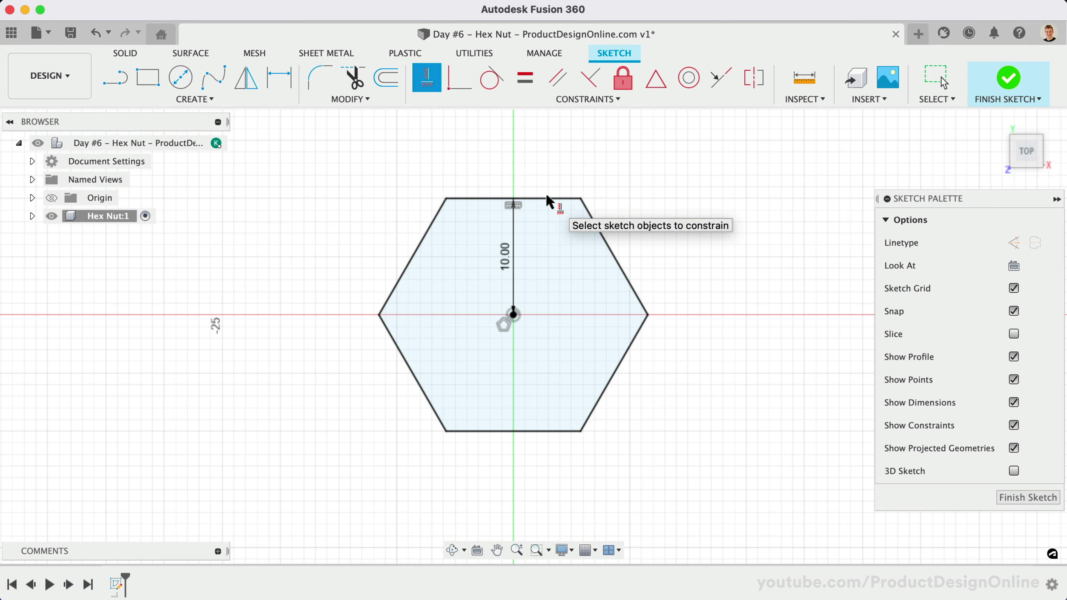
scroll(405, 279, up, 3)
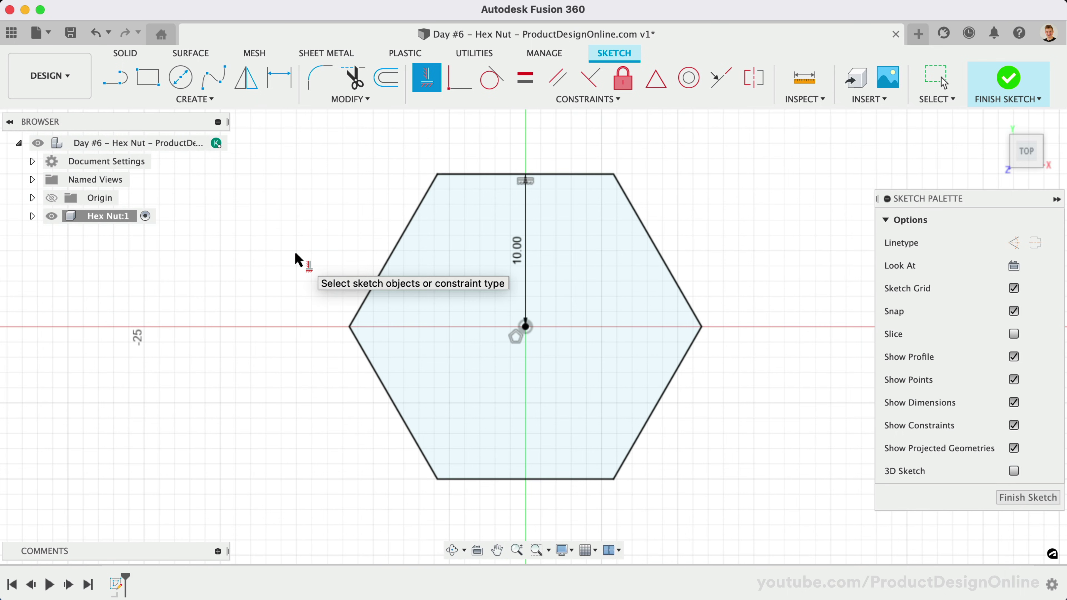
key(Escape)
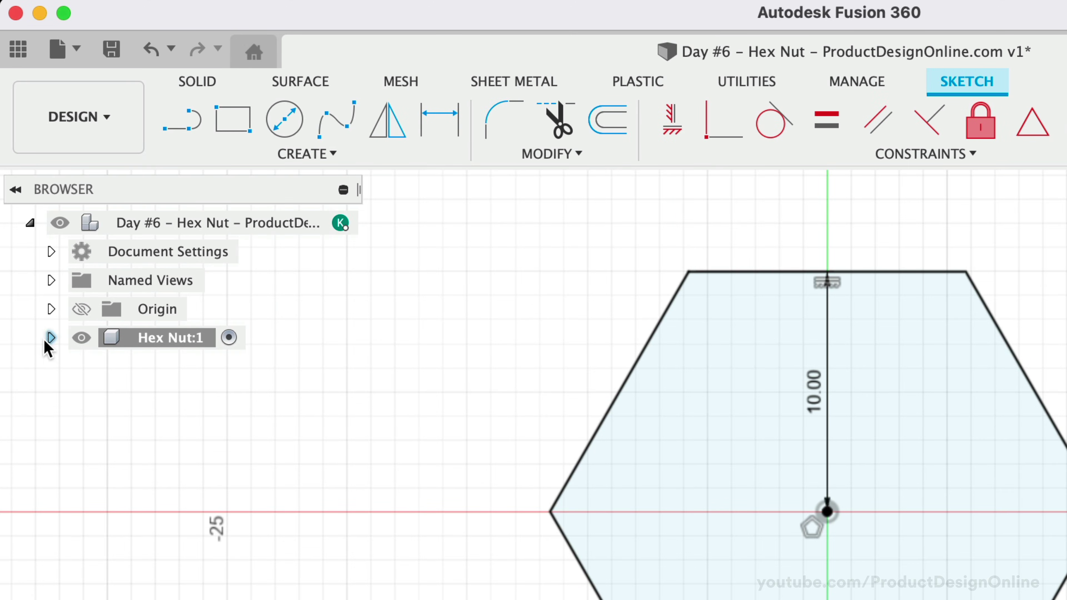
Extrude the hexagon profile 10 mm to one side as a new body
click(51, 338)
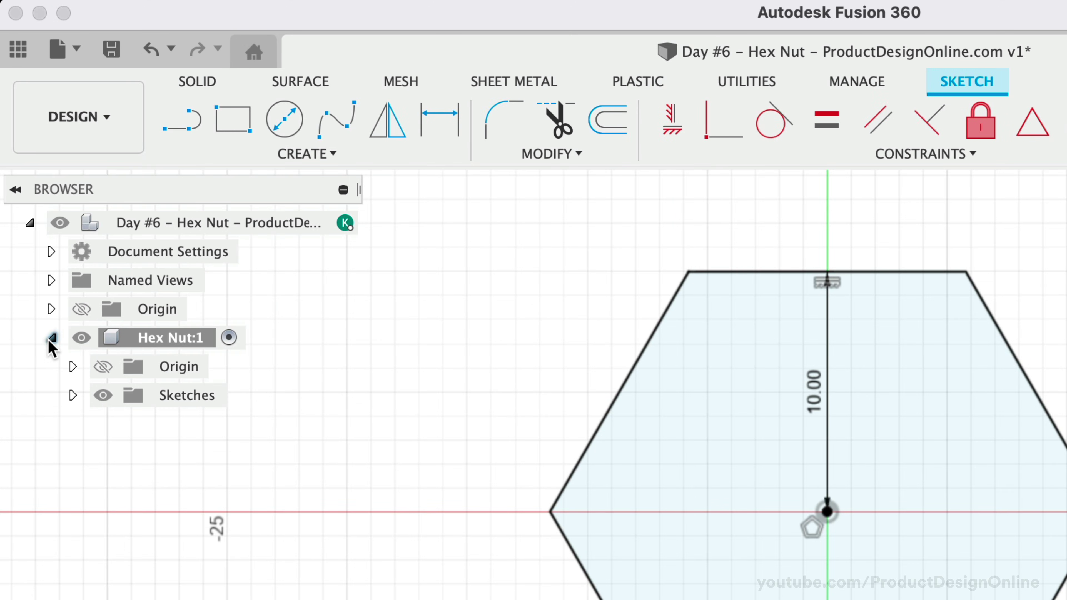
click(71, 396)
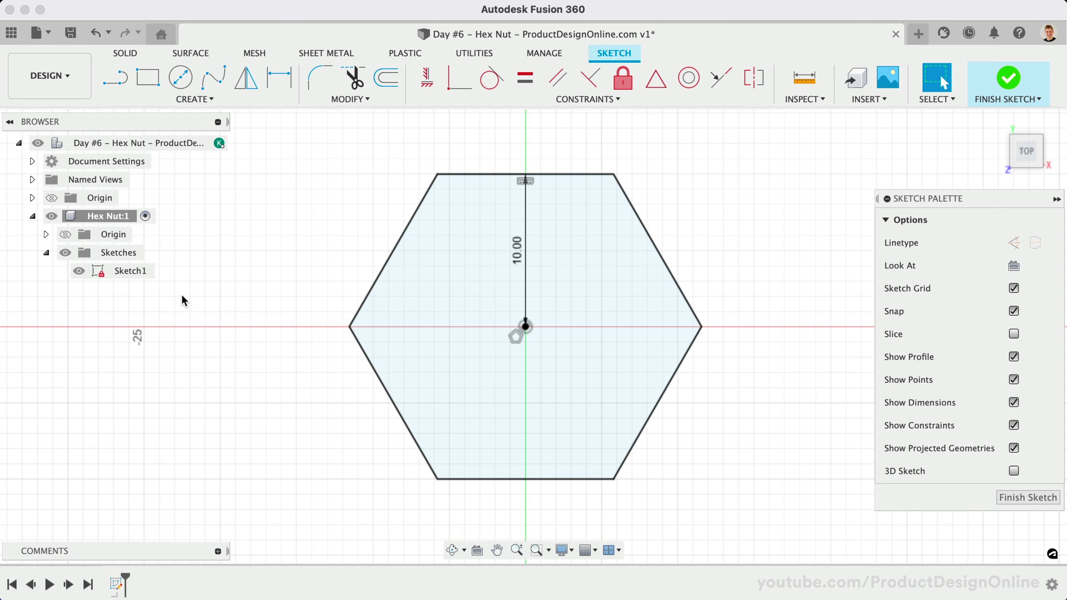
key(e)
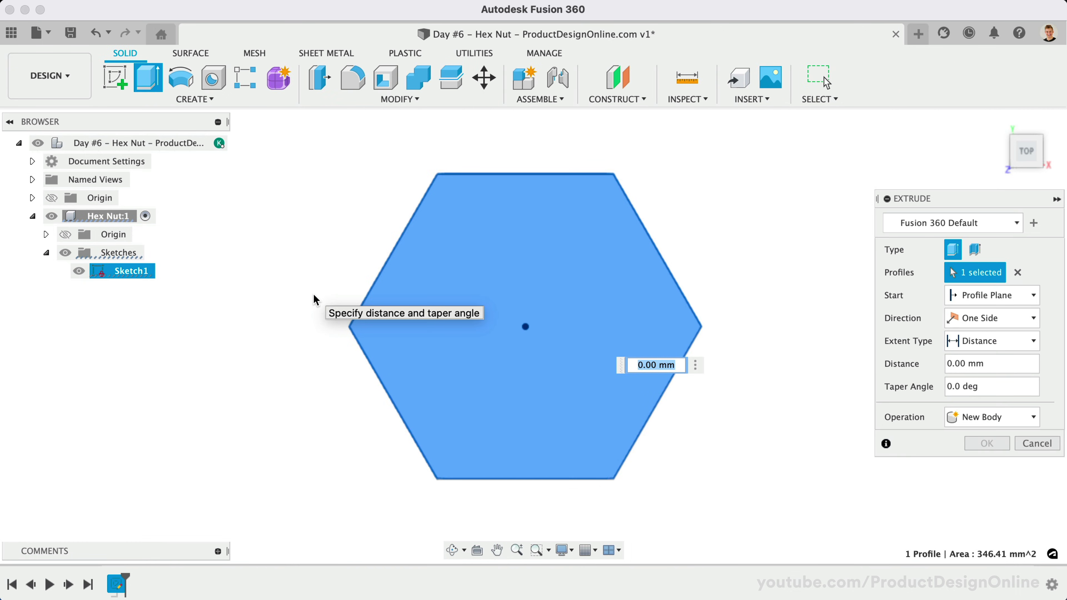
text(10)
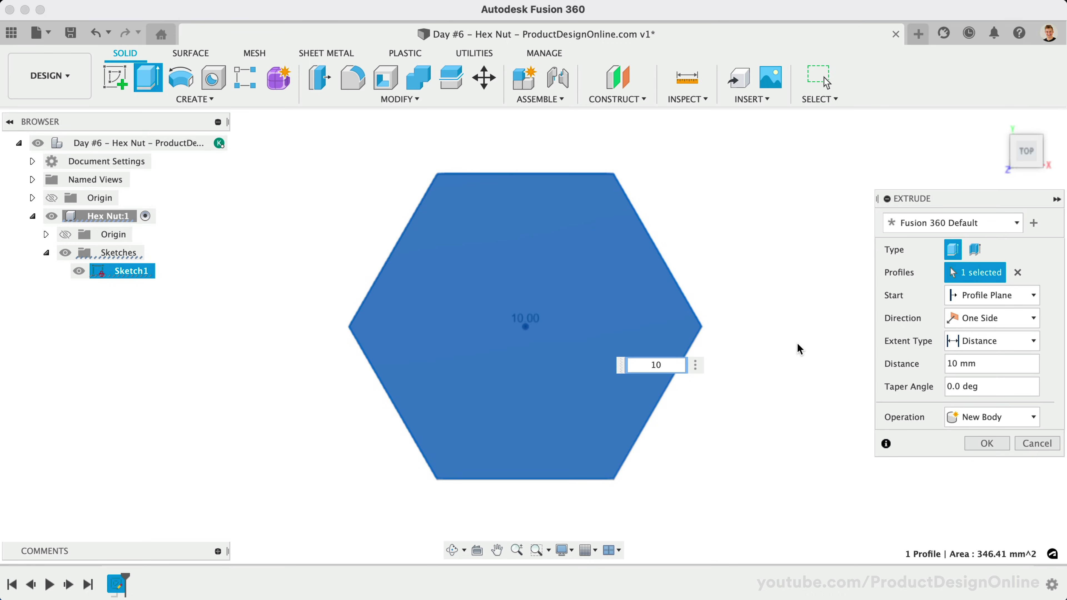
click(985, 444)
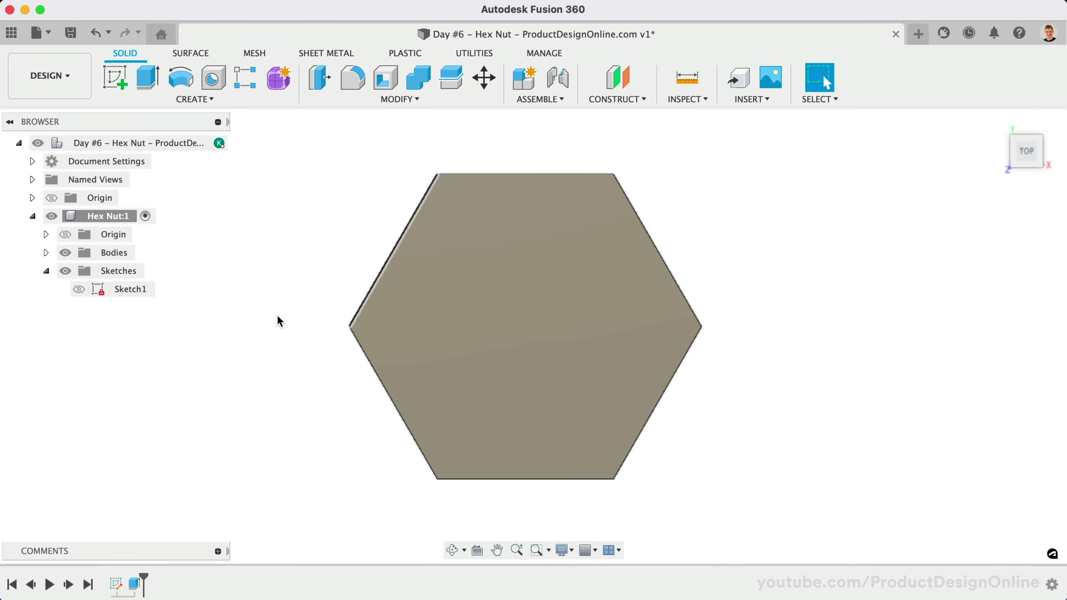
Rename the hexagon sketch as Hex Polygon
click(45, 252)
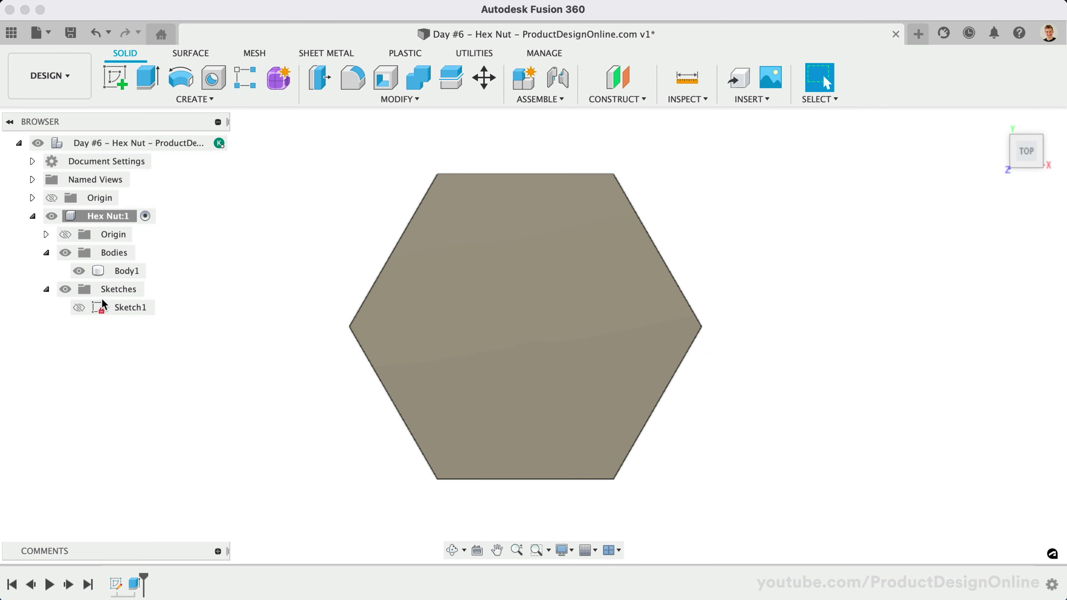
click(132, 307)
text(Hex Polygon)
key(Return)
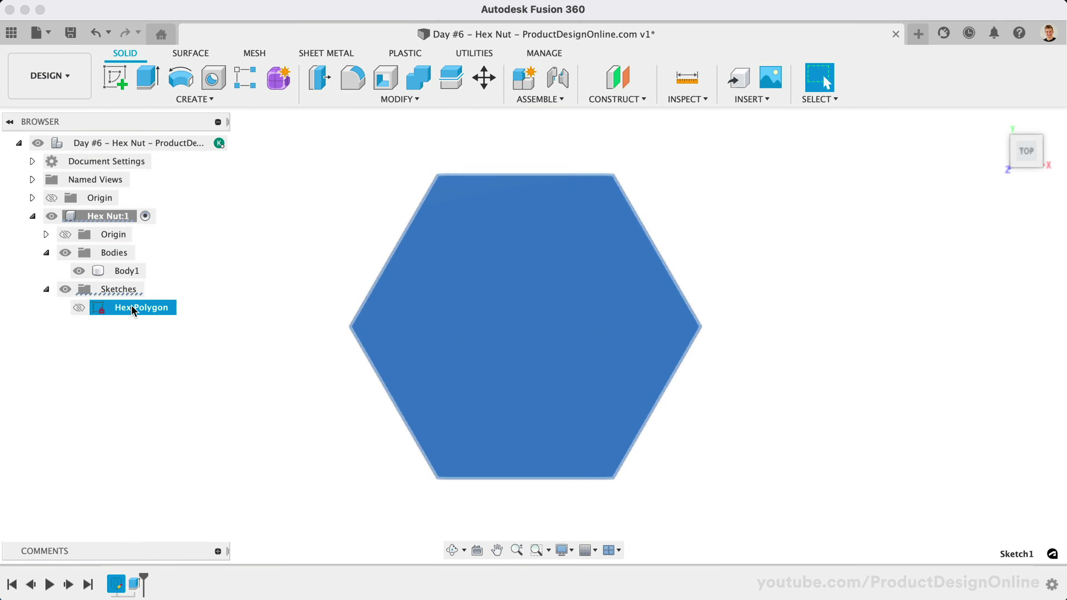
Rename the extruded body as Hex Nut
click(130, 271)
double_click(129, 272)
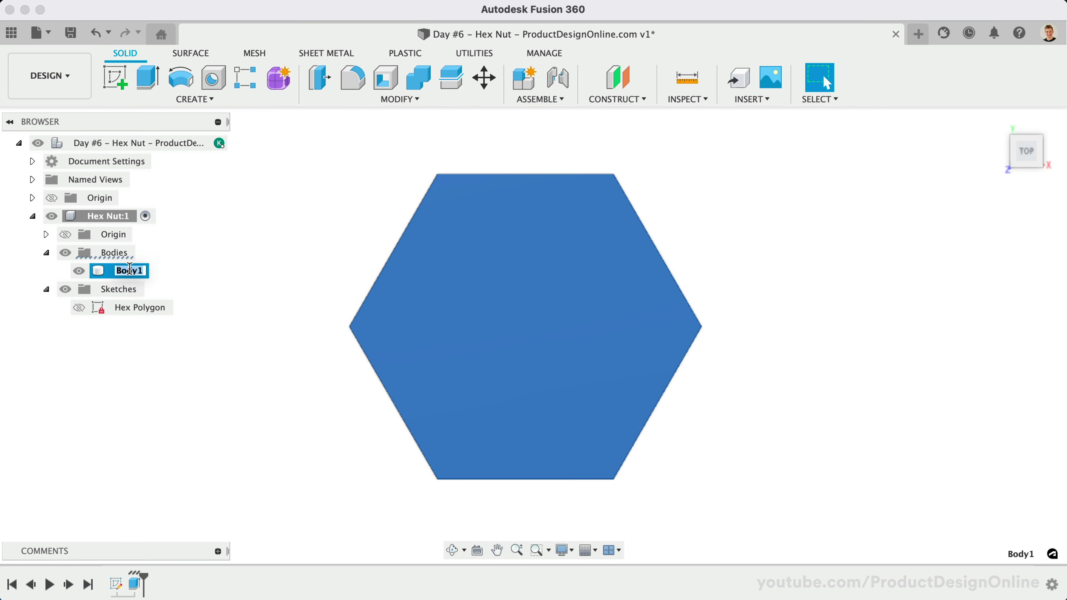
text(Hex Nut)
key(Return)
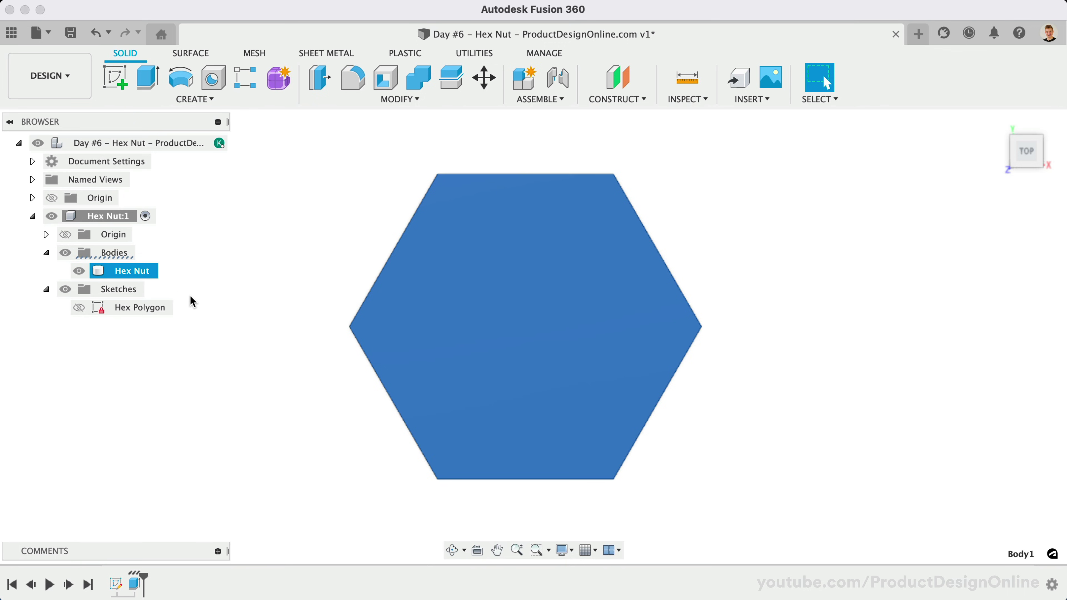
click(214, 309)
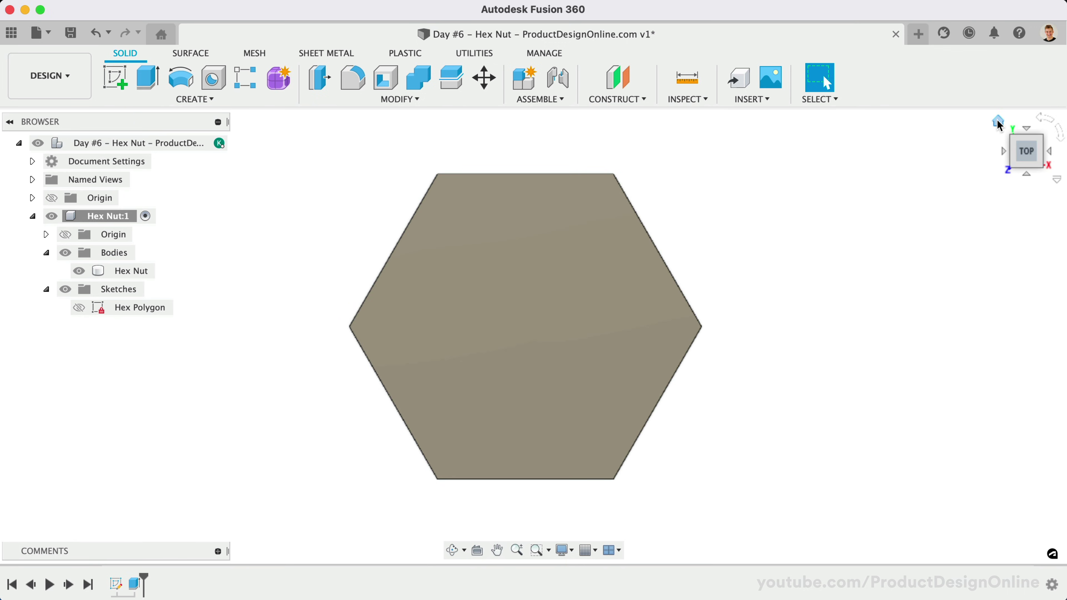
click(998, 123)
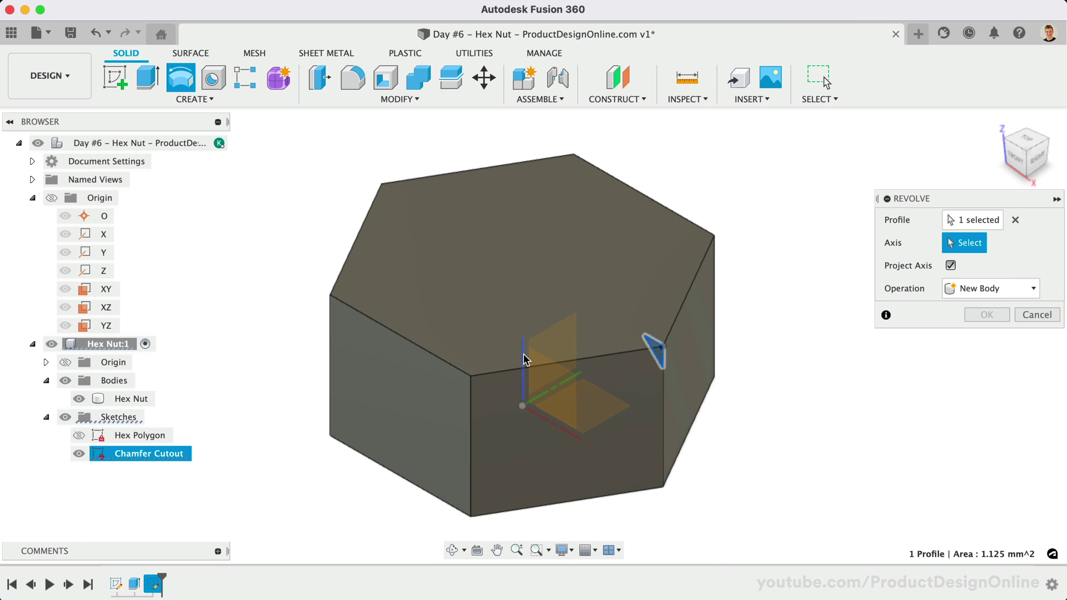
click(523, 357)
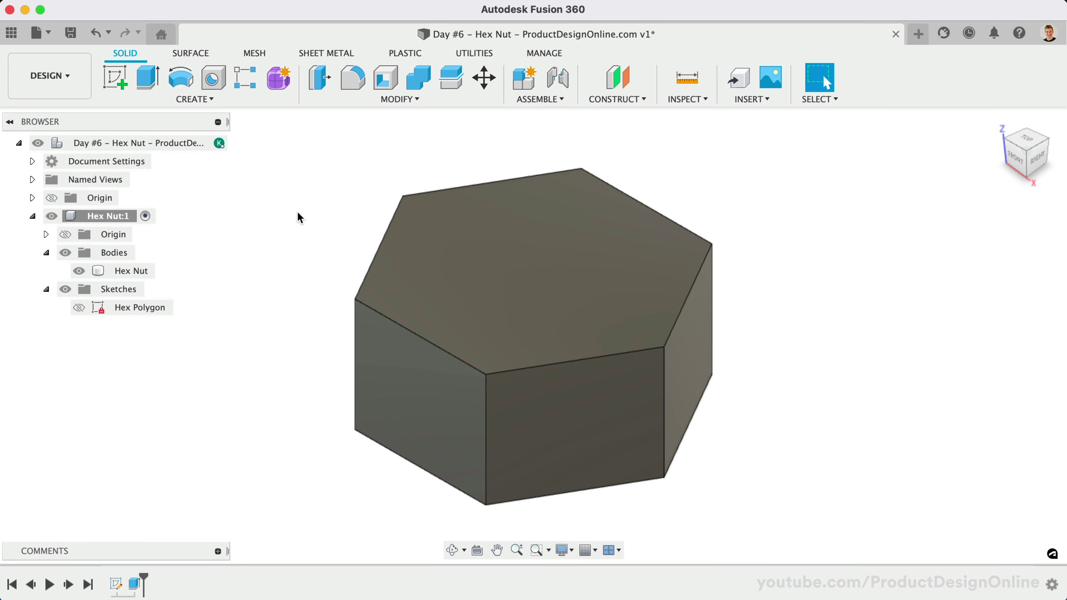
Create a new sketch on the XZ origin plane
click(32, 197)
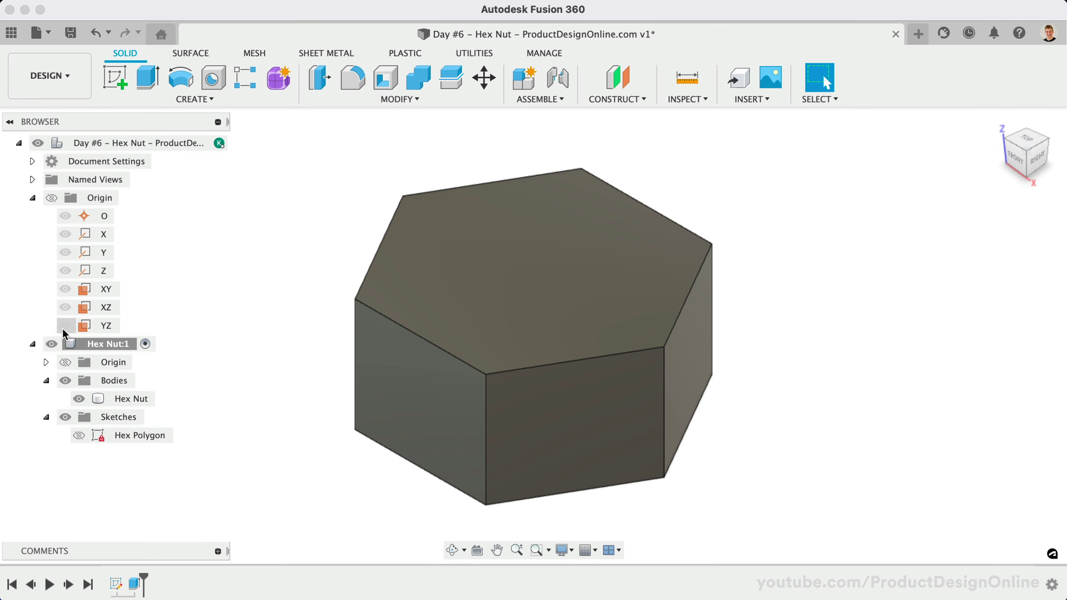
click(102, 313)
right_click(102, 313)
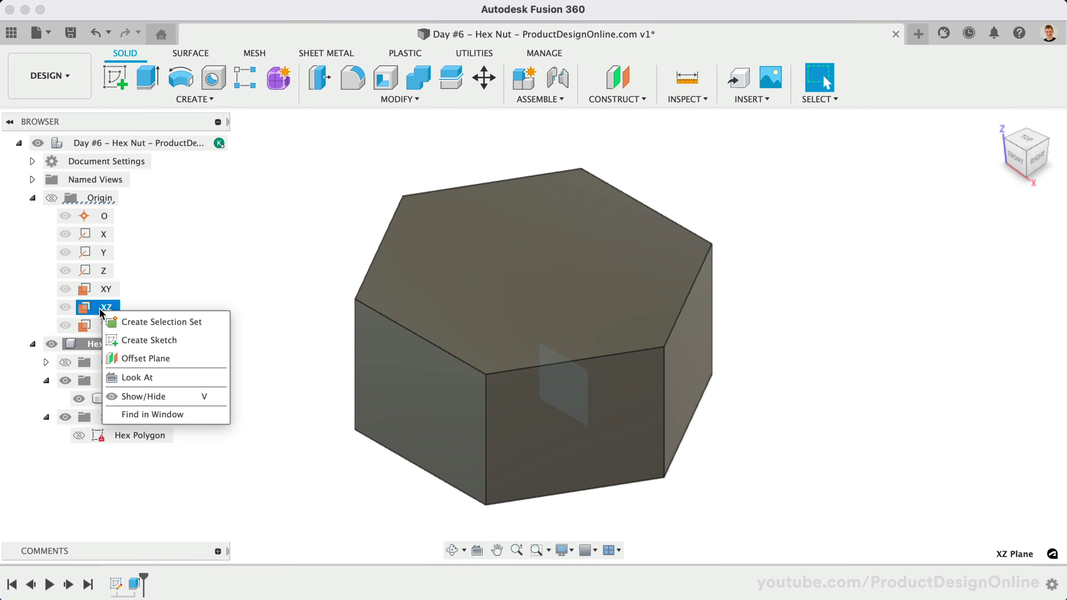
click(197, 346)
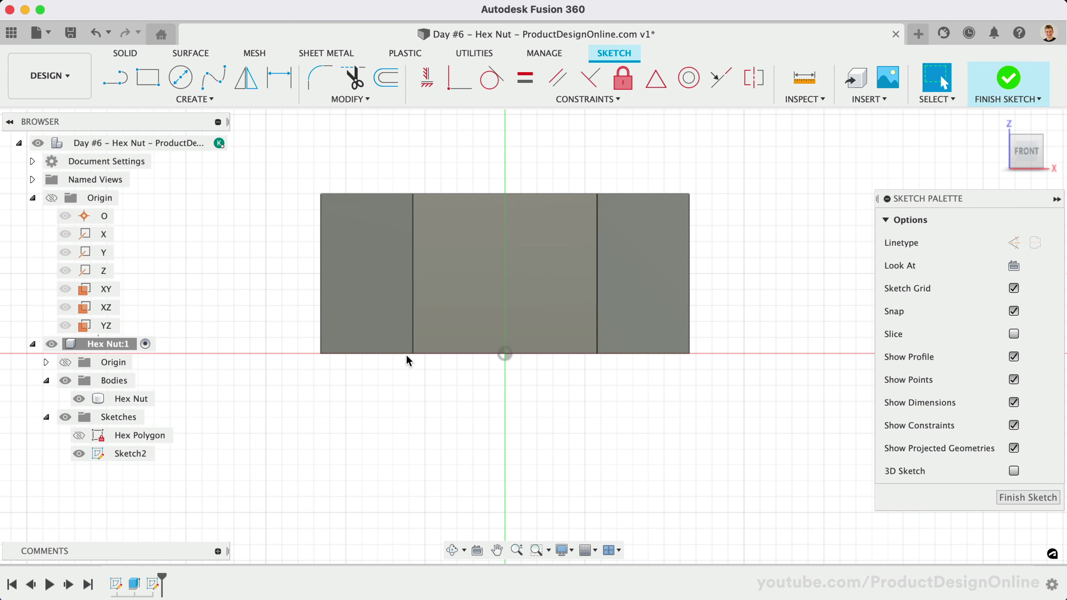
click(114, 77)
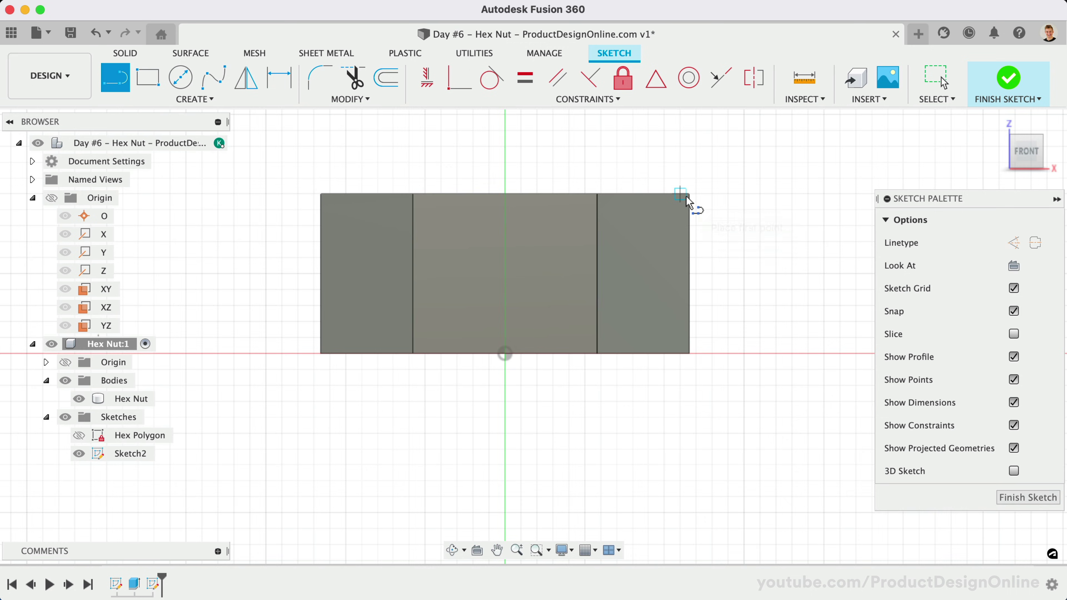
scroll(691, 202, up, 5)
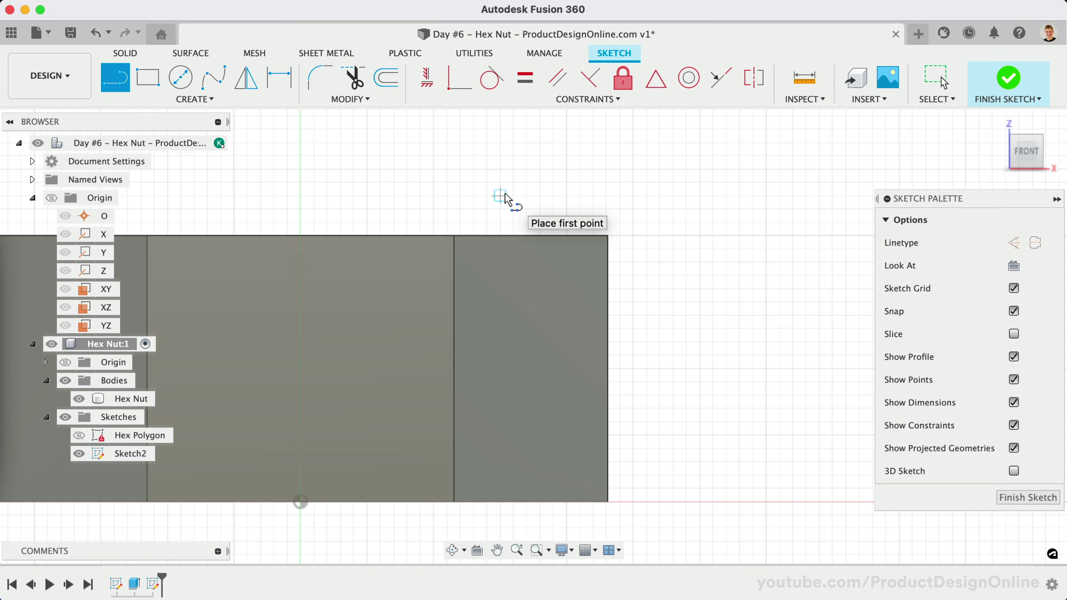
key(Escape)
Project the upper corner vertex of the hex nut body on the +X side into the sketch
click(231, 103)
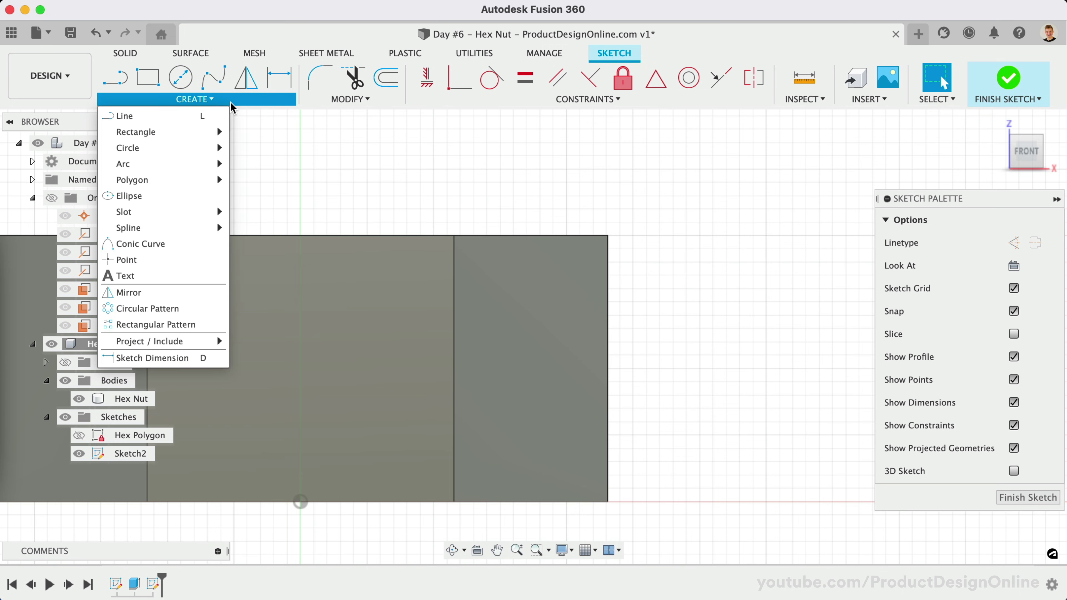
mouse_move(208, 341)
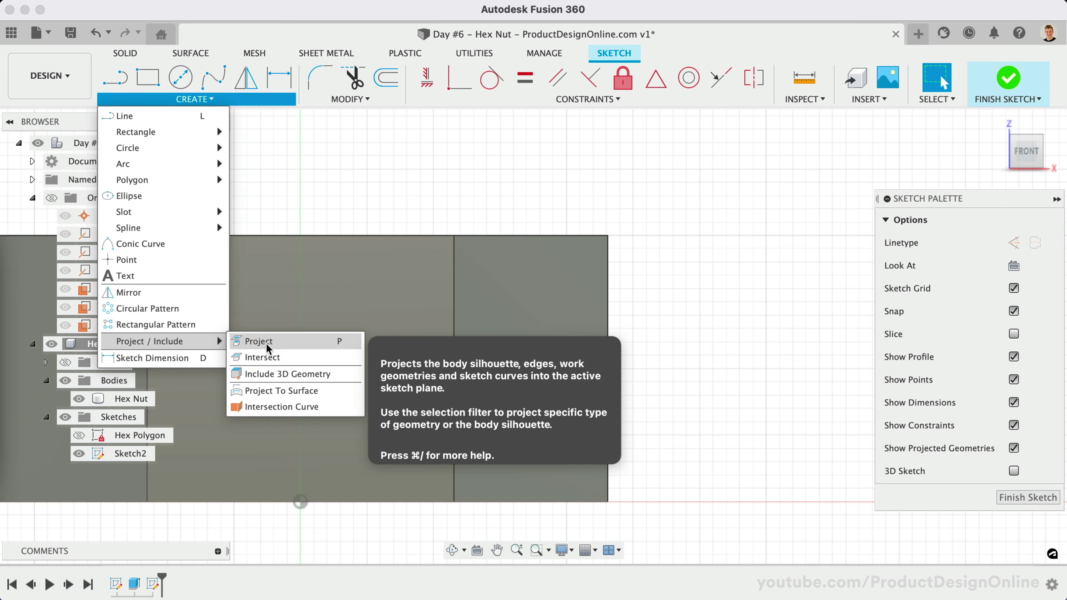
click(287, 344)
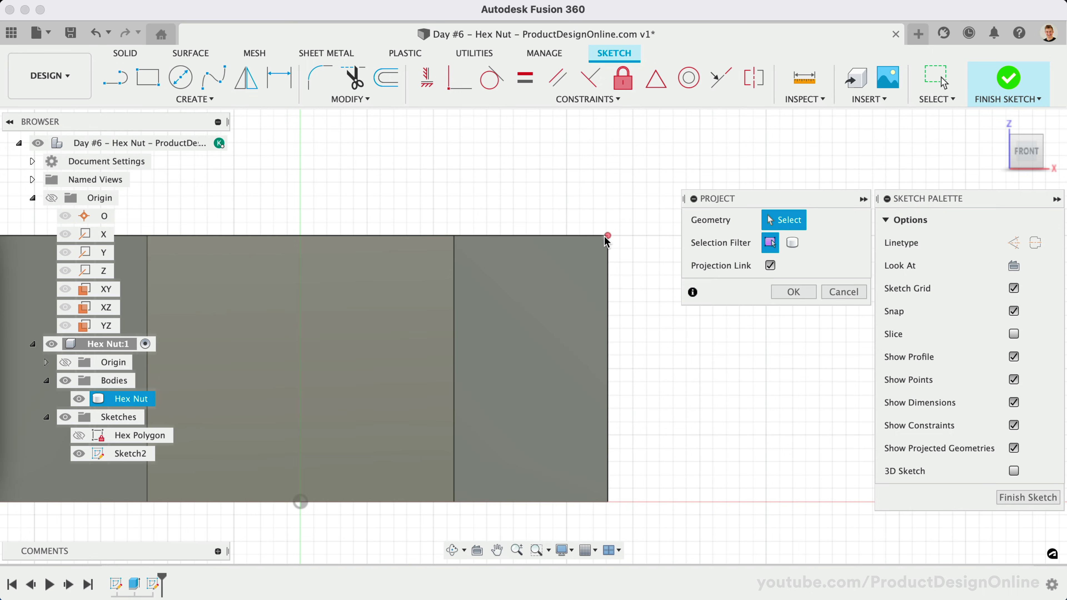
click(608, 235)
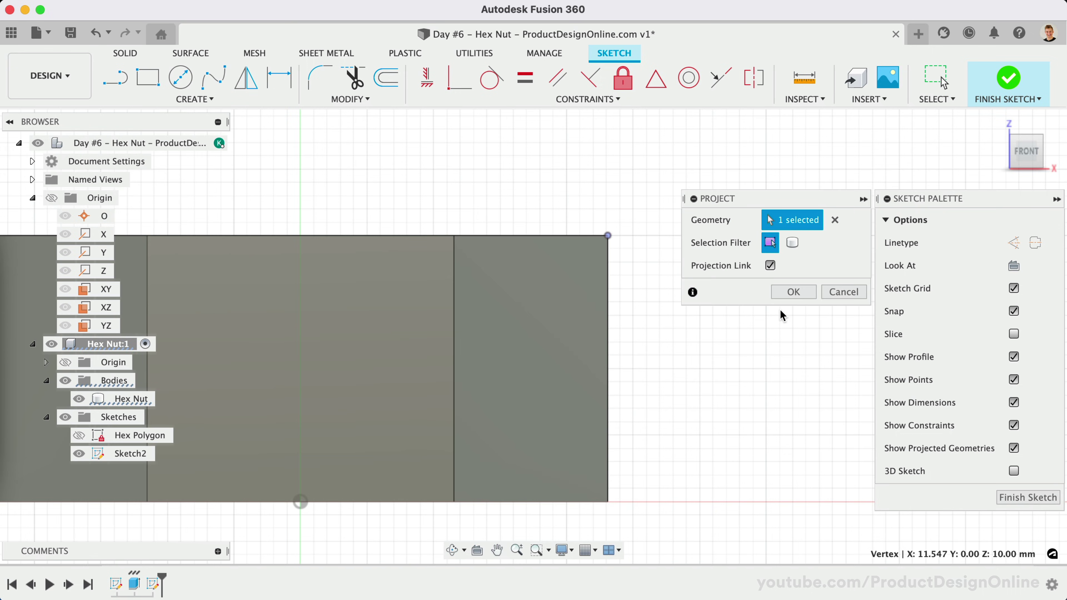
click(789, 294)
Draw a closed right triangle from the projected corner point, with its vertical side about 1.8 mm long and running down the nut's outer edge
scroll(695, 244, up, 3)
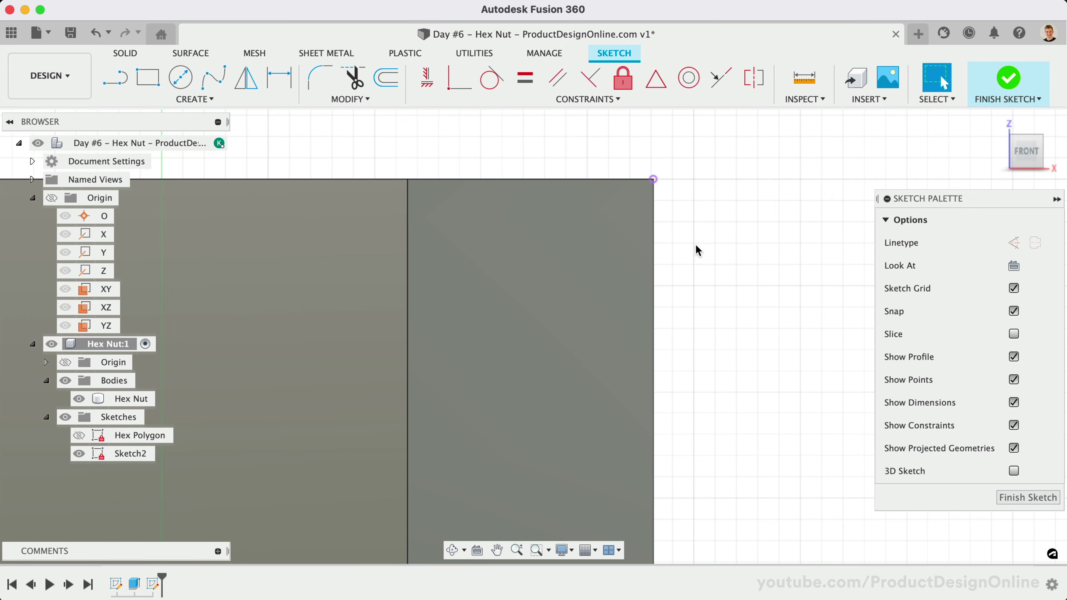
scroll(698, 250, up, 2)
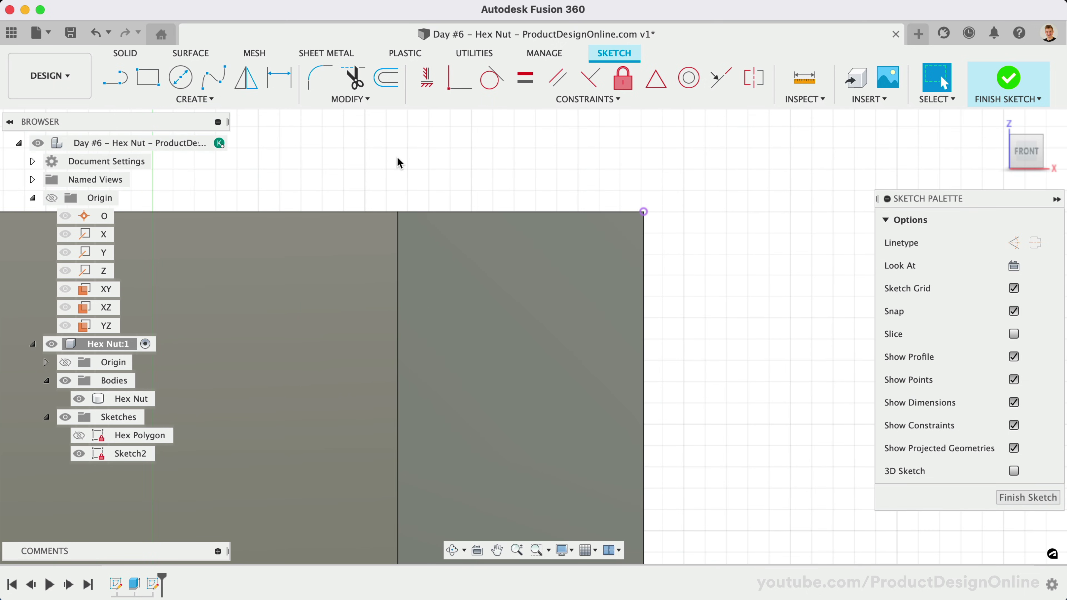
click(121, 82)
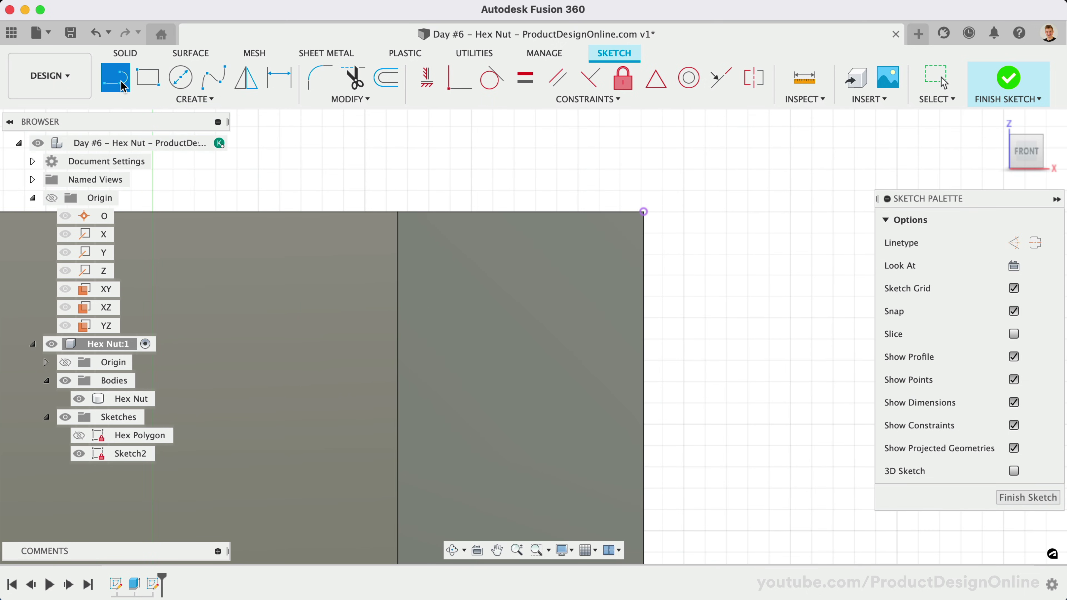
mouse_move(643, 212)
mouse_down()
mouse_move(651, 224)
mouse_move(545, 219)
mouse_move(644, 212)
mouse_up()
click(565, 211)
click(644, 287)
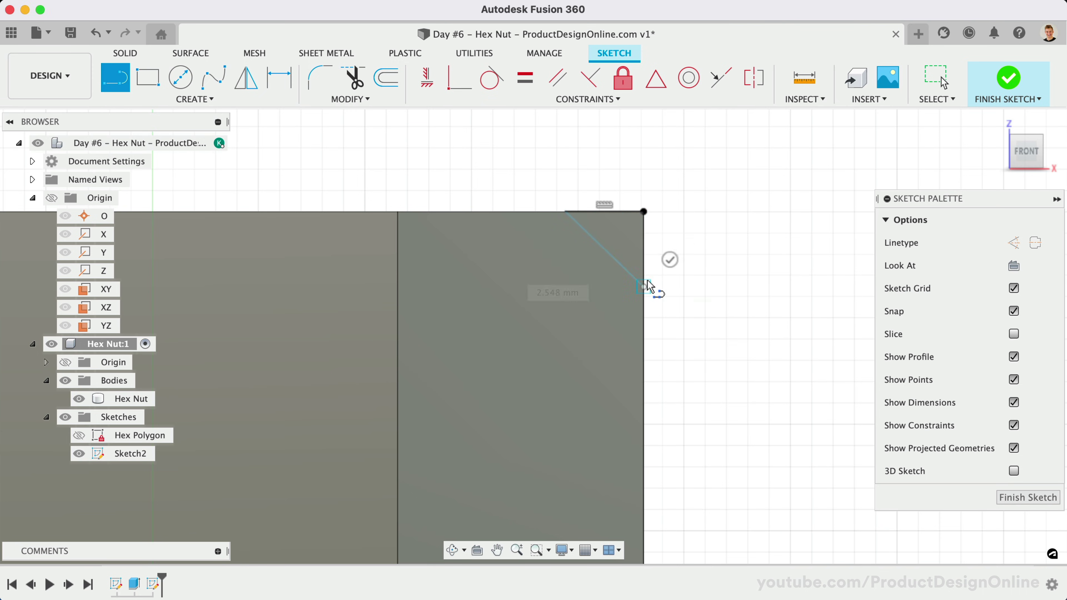
click(644, 212)
key(Escape)
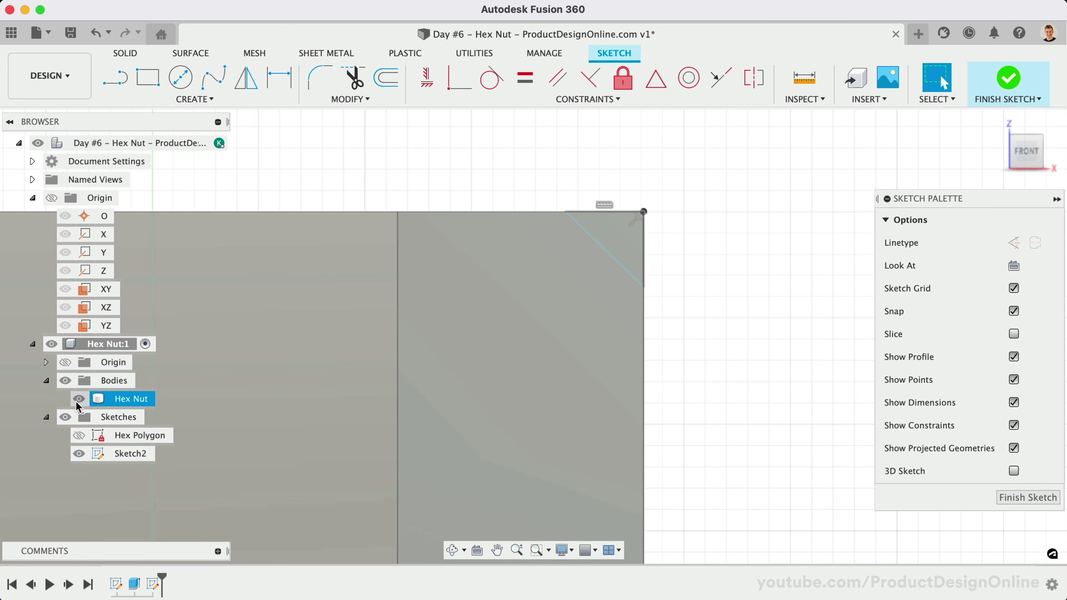
Hide the Hex Nut body and dimension the triangle's vertical side at 1.5 mm
click(78, 400)
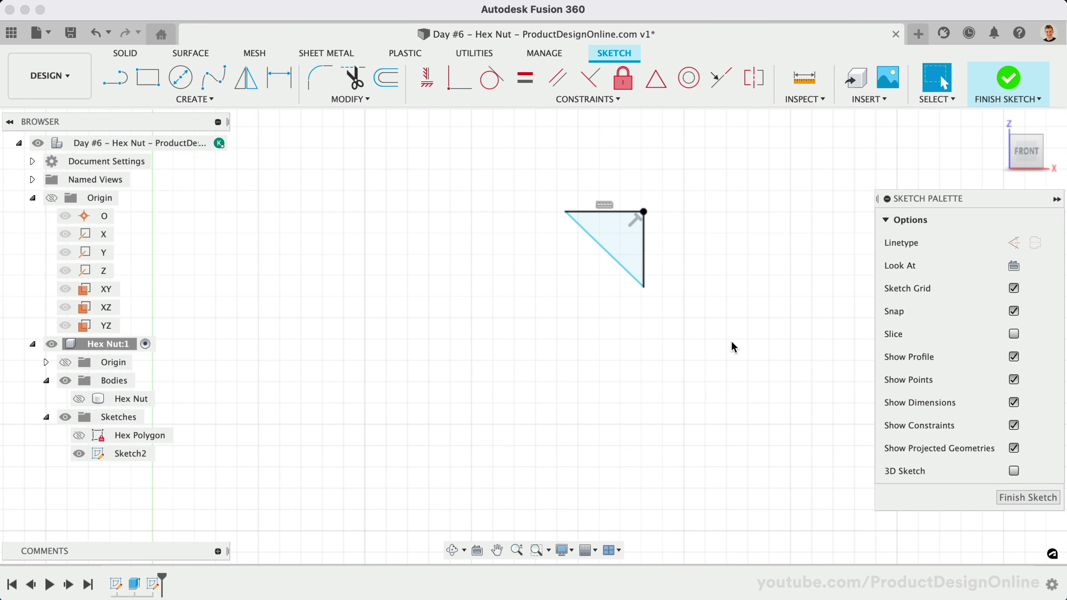
scroll(732, 347, up, 2)
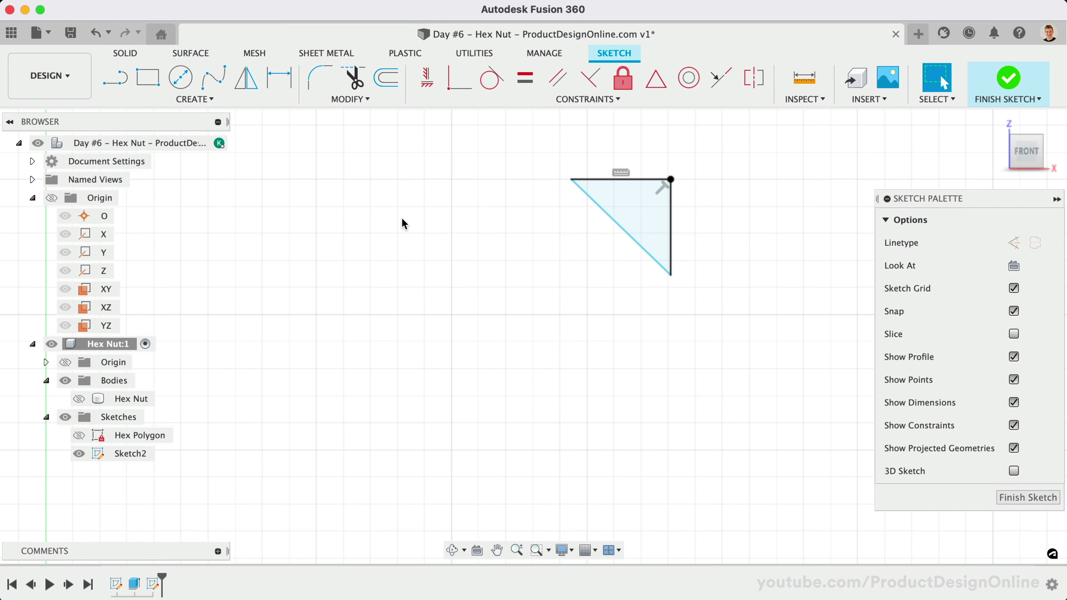
click(279, 77)
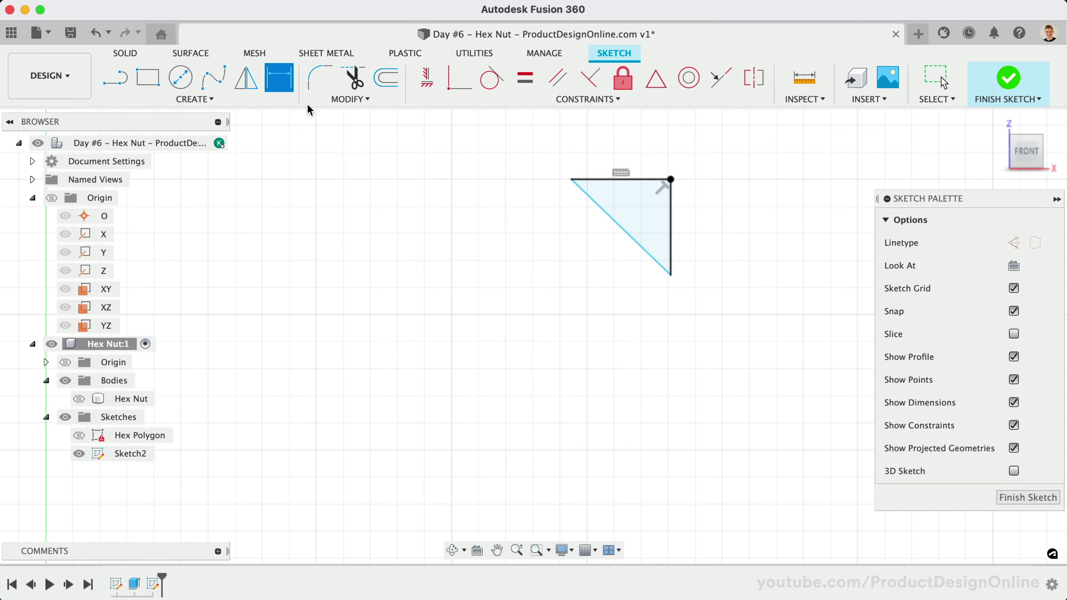
click(675, 231)
click(711, 223)
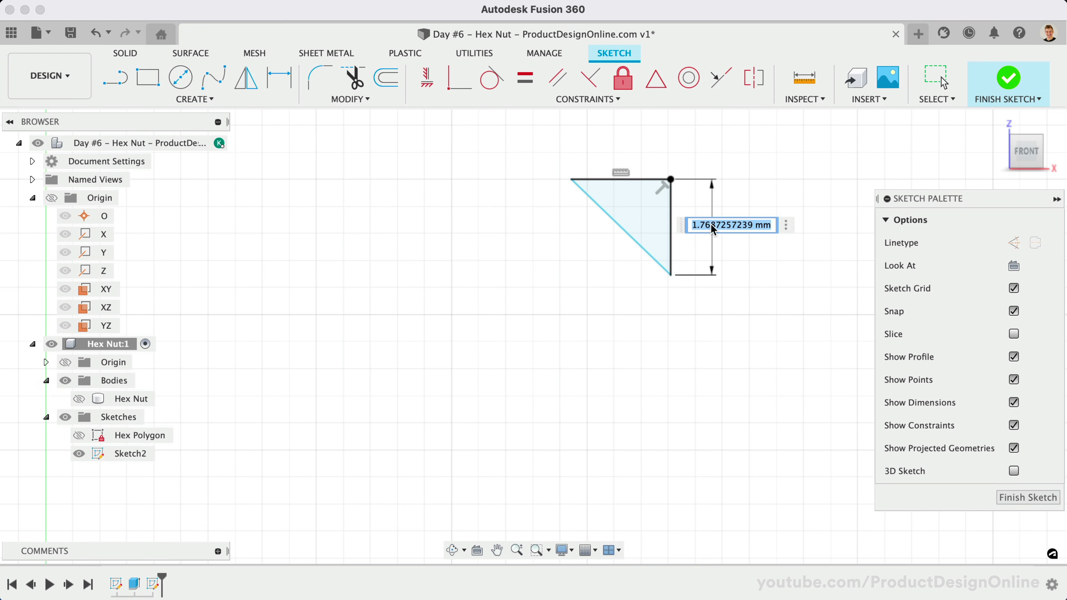
text(1.5)
key(Return)
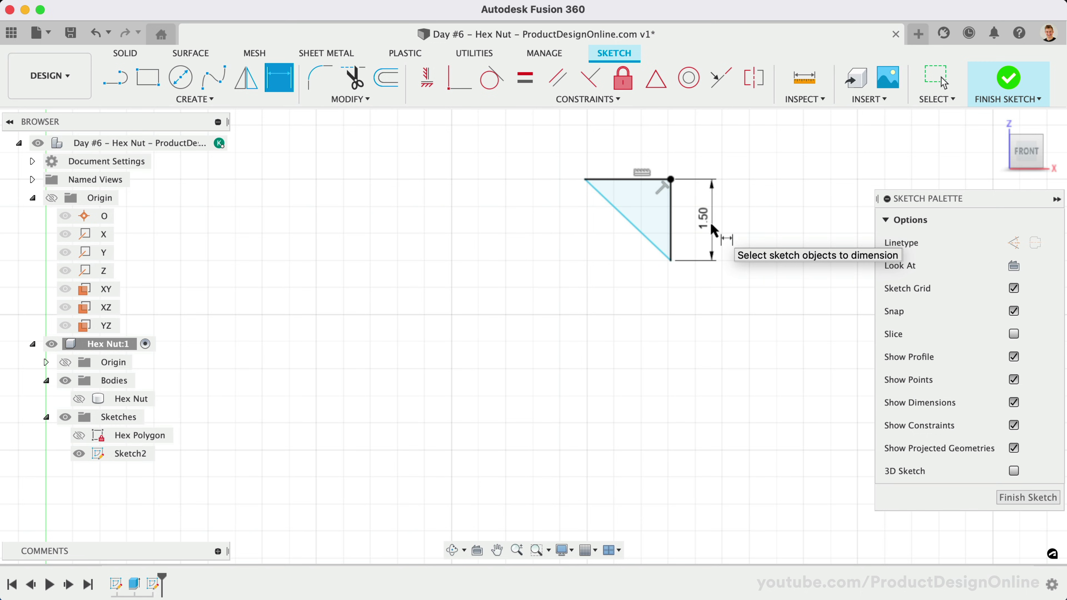
key(Escape)
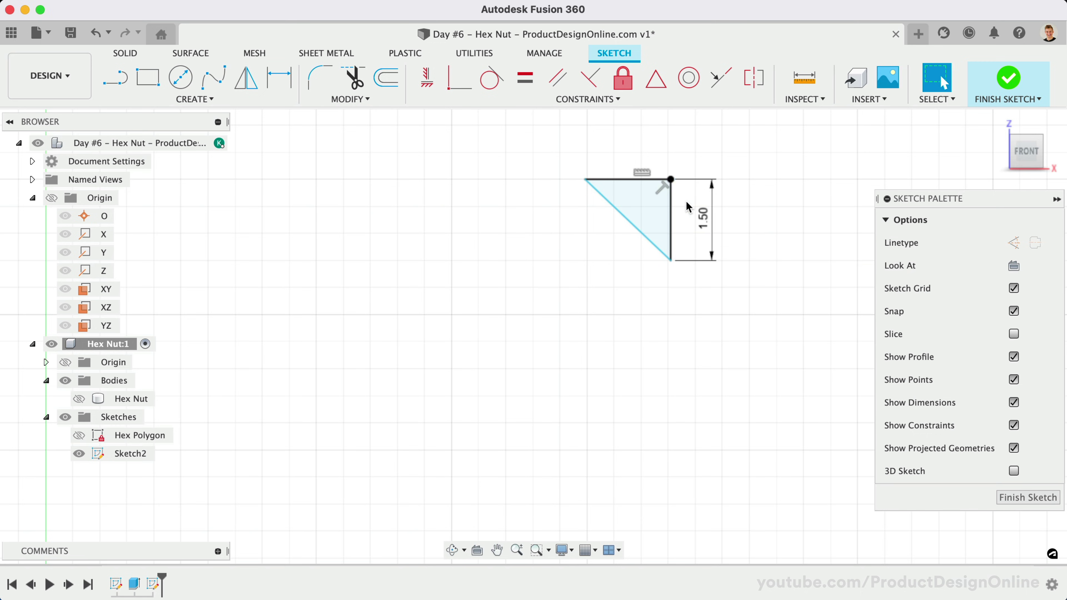
Apply an Equal constraint between the triangle's vertical and horizontal sides
click(526, 84)
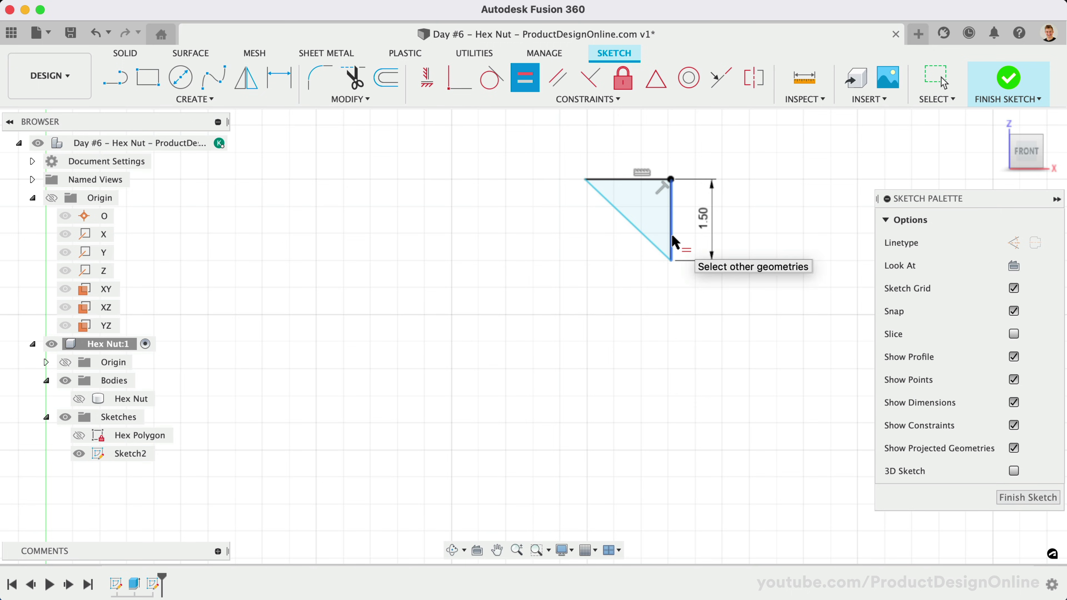
click(623, 178)
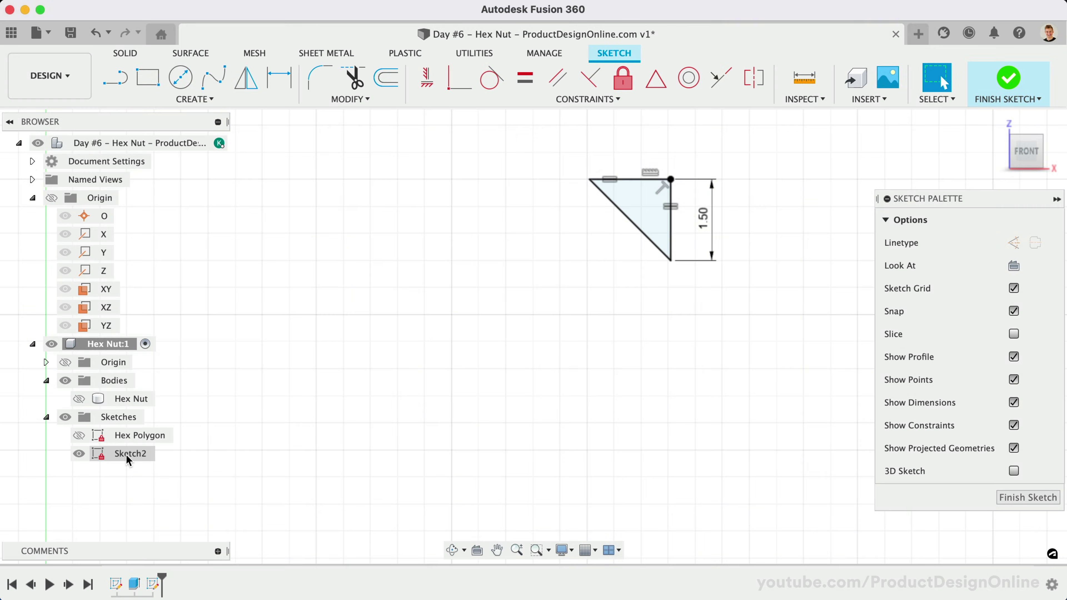
Rename the triangle sketch as Chamfer Cutout and show the Hex Nut body again
click(126, 459)
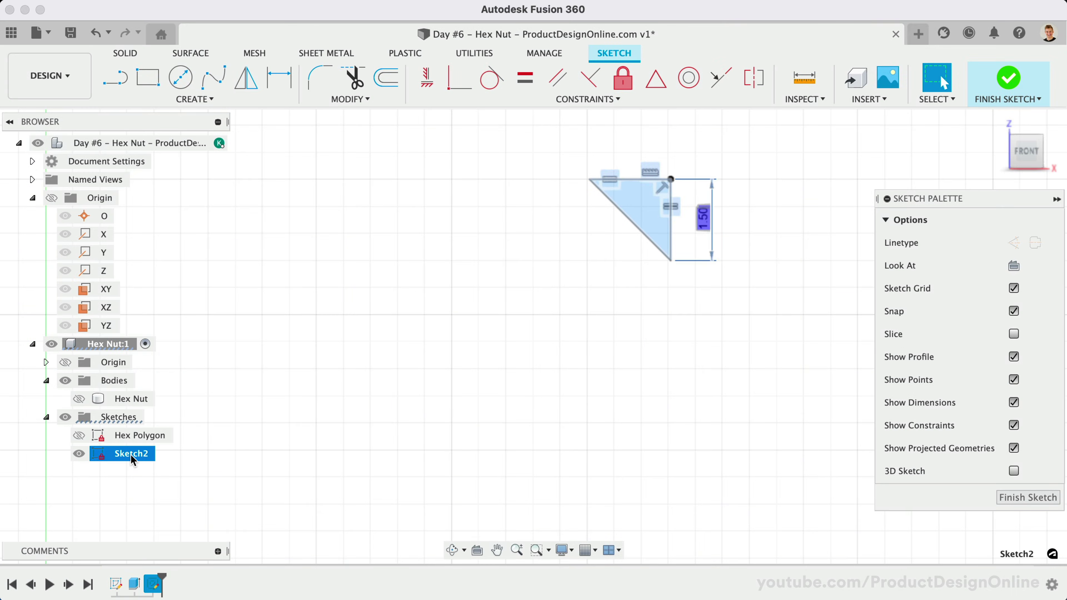
click(132, 455)
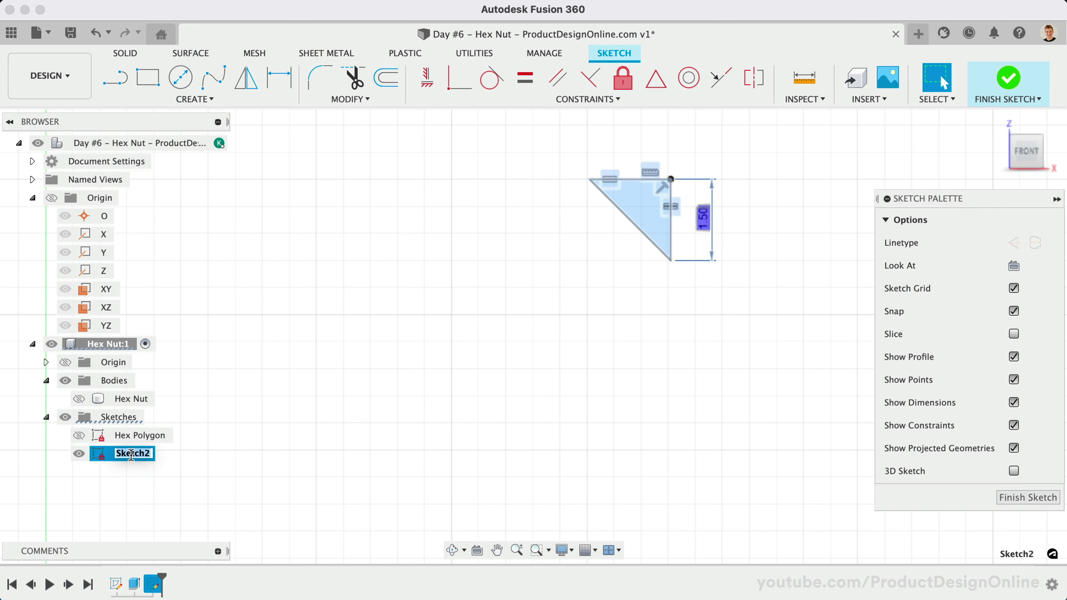
text(Chamfer Cutout)
key(Return)
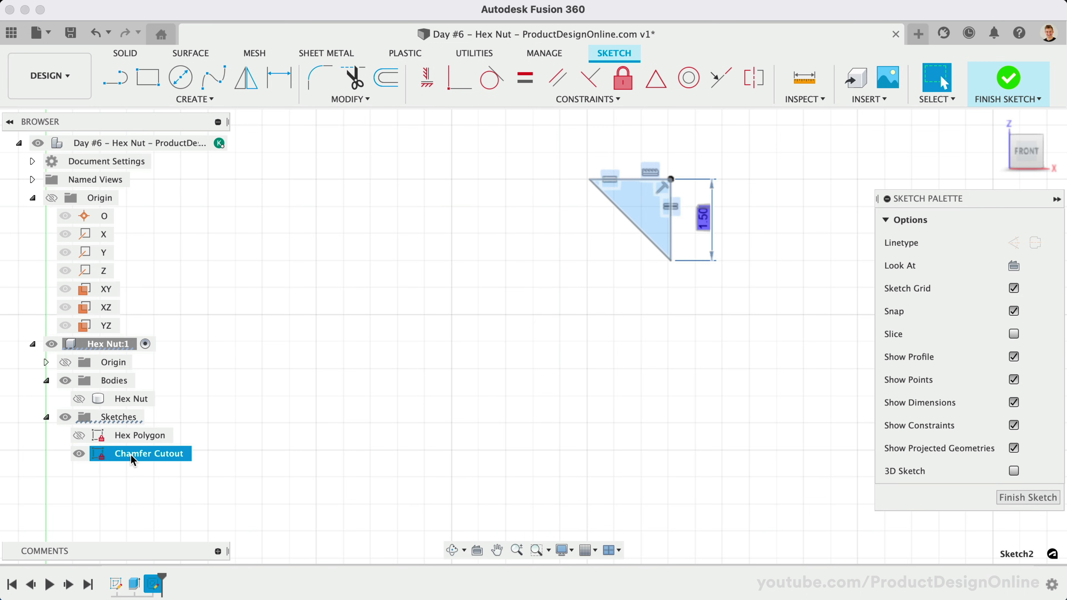
click(79, 399)
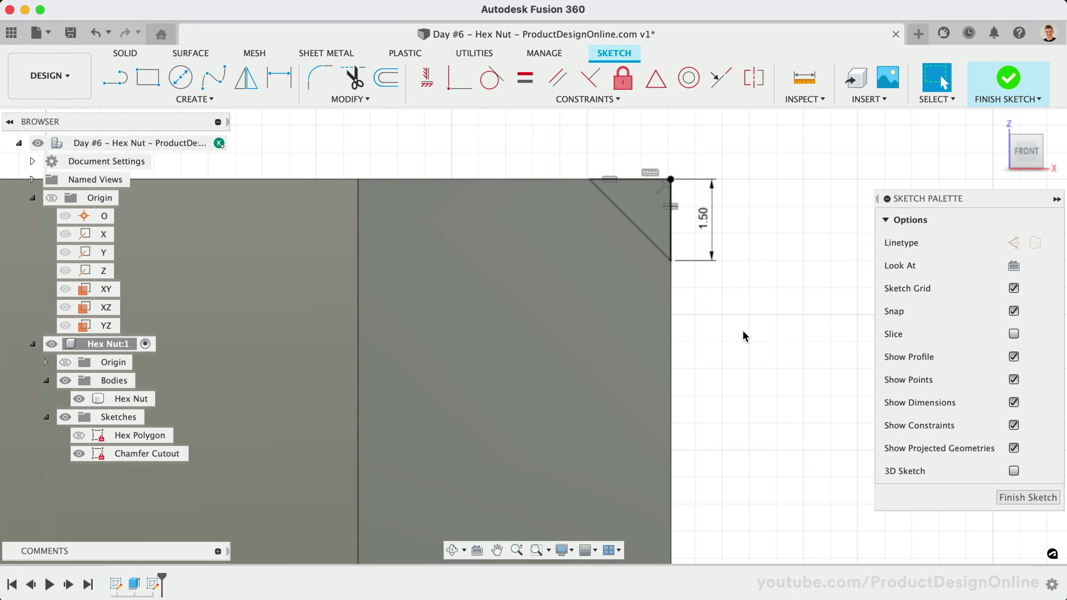
Revolve the triangular profile 360 degrees around the Z axis as a cut to chamfer the nut's upper corners
click(998, 123)
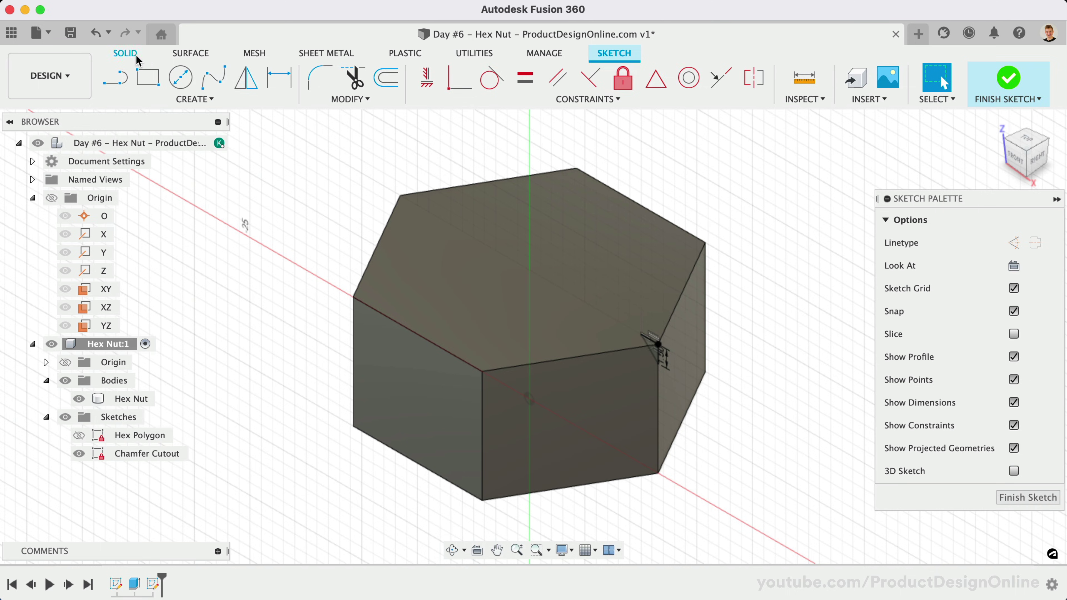
click(126, 53)
click(180, 77)
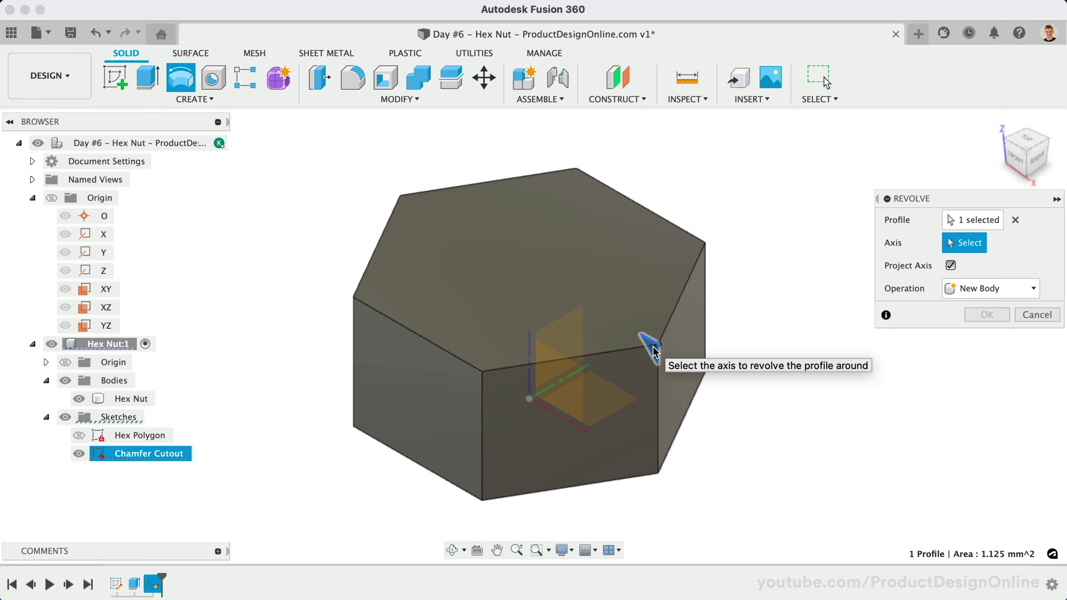
scroll(658, 355, up, 2)
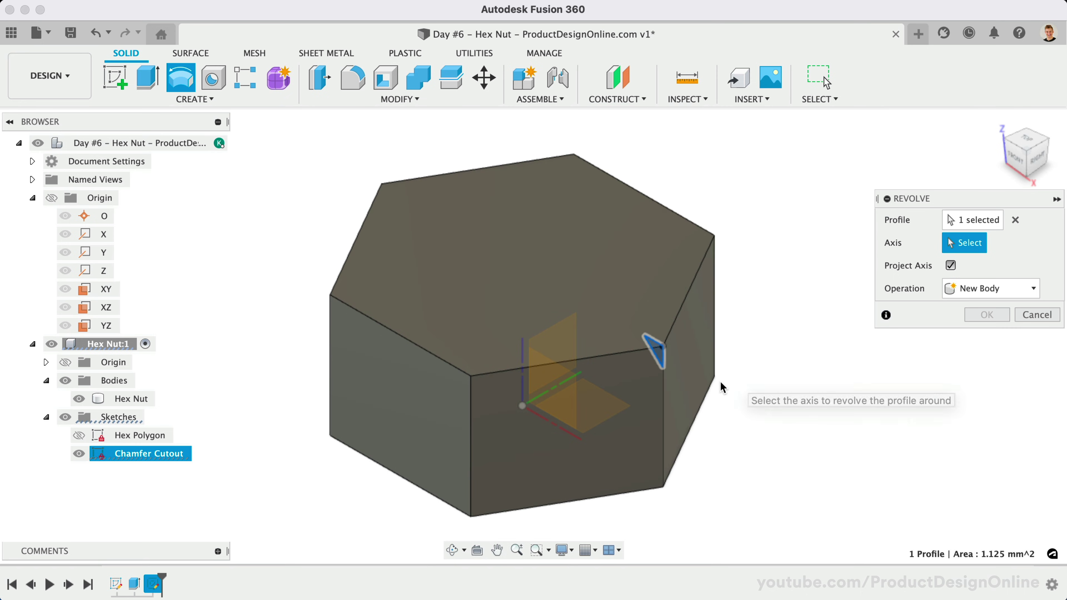
click(655, 347)
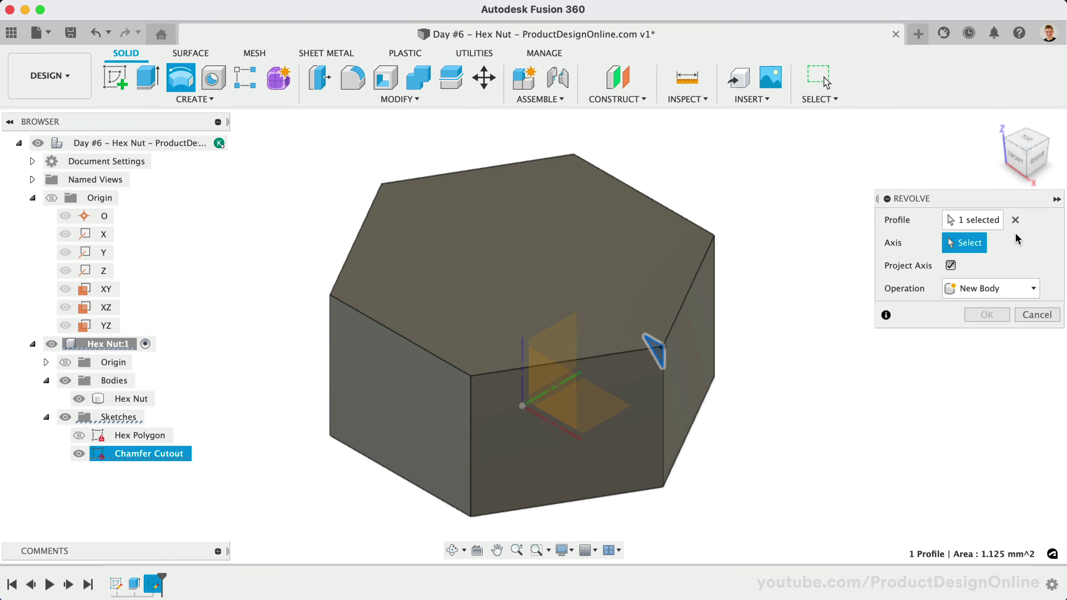
click(1016, 221)
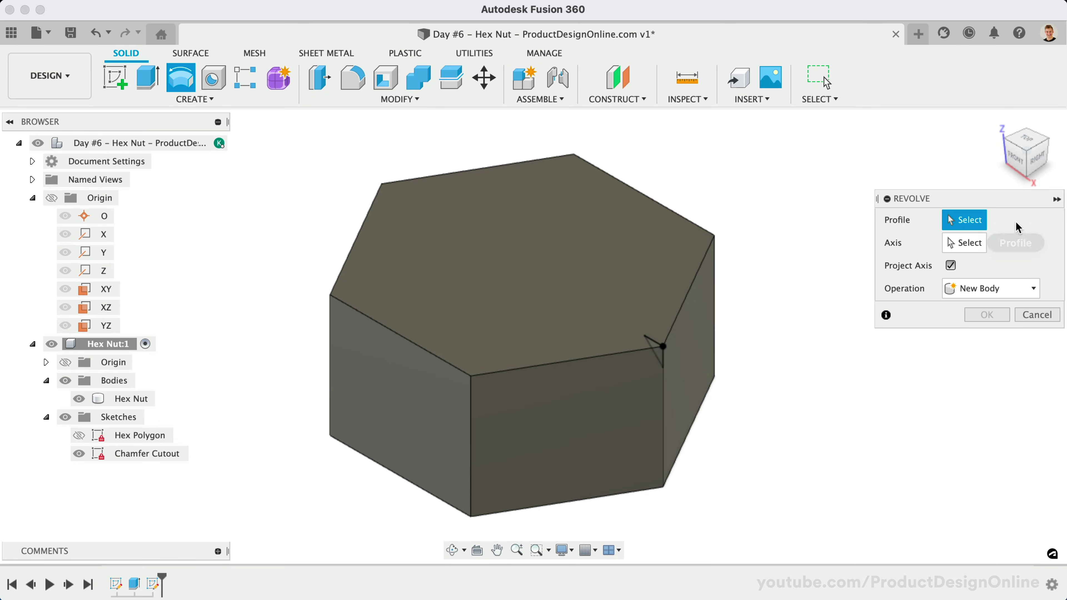
click(661, 356)
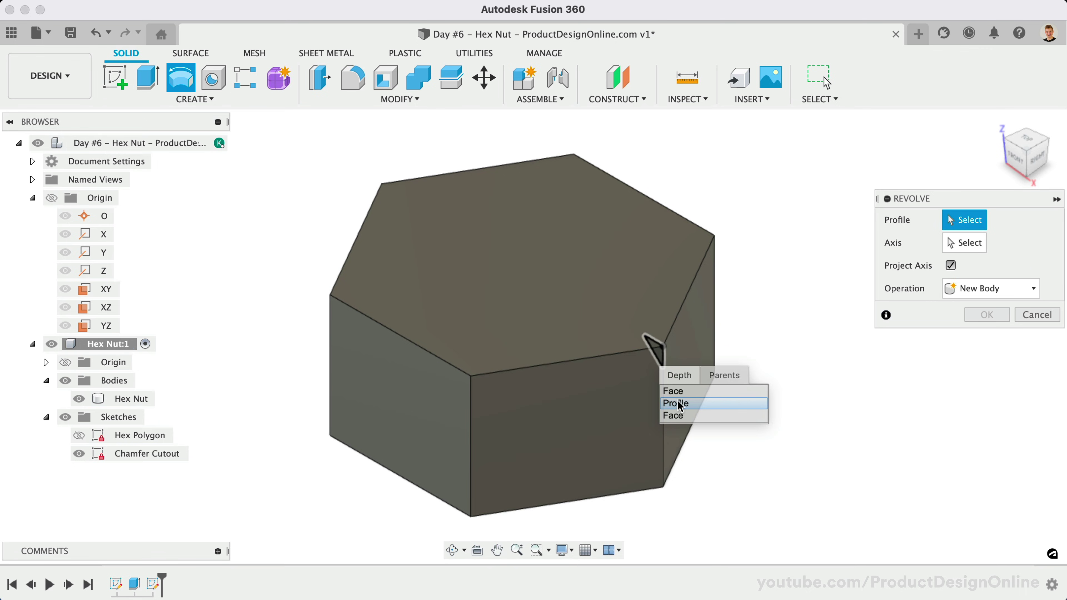
click(707, 403)
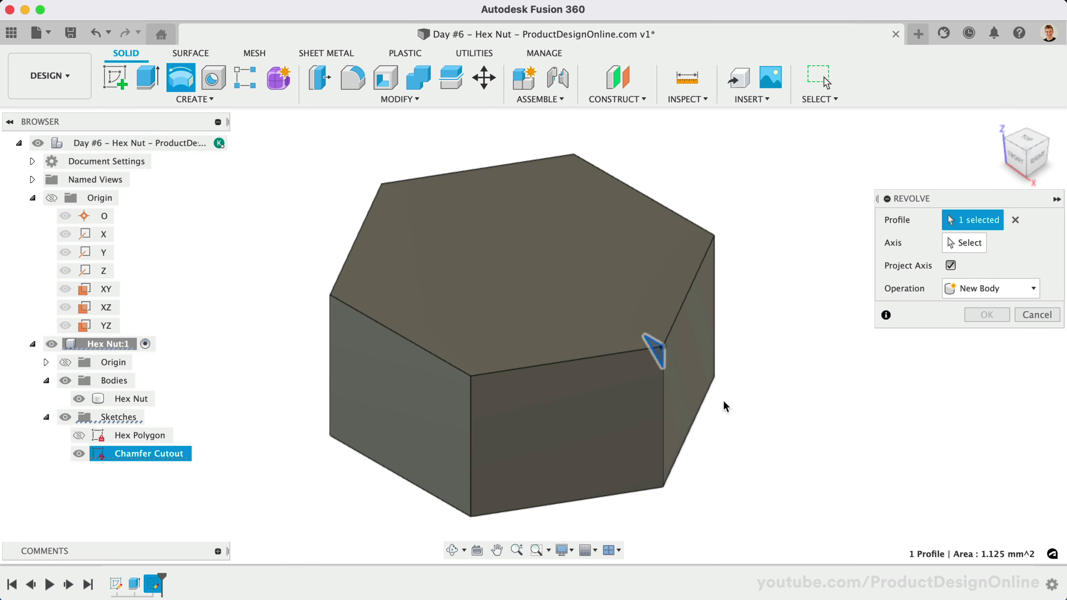
click(960, 243)
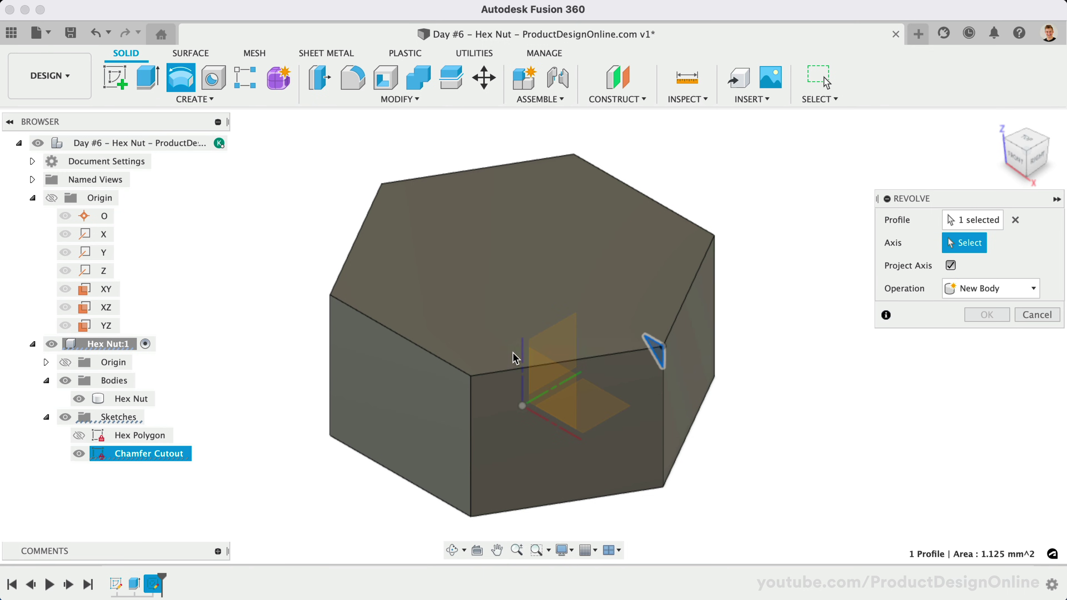
click(524, 358)
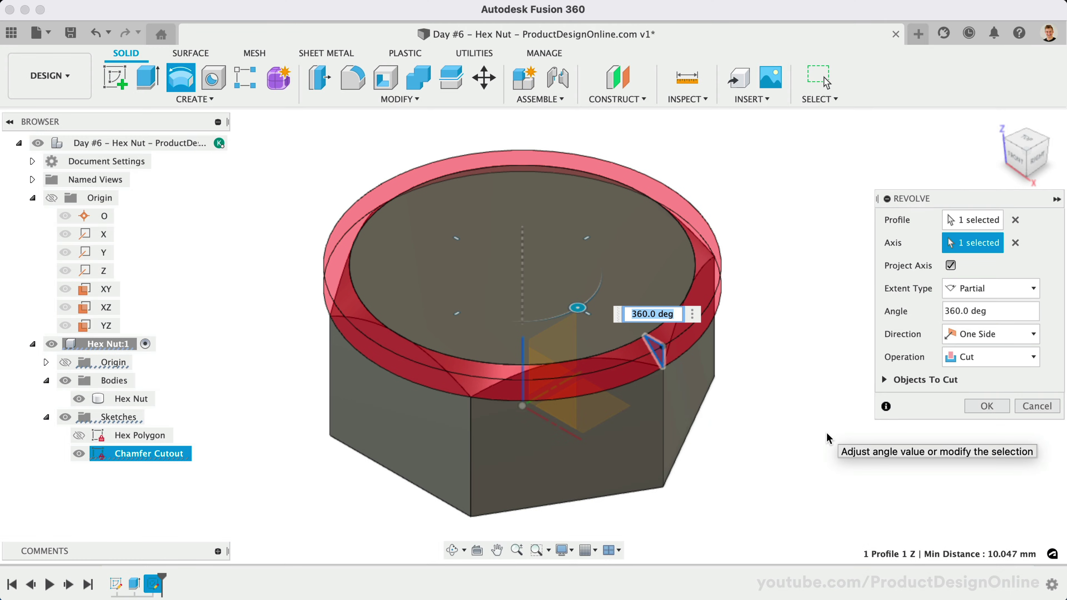
click(976, 405)
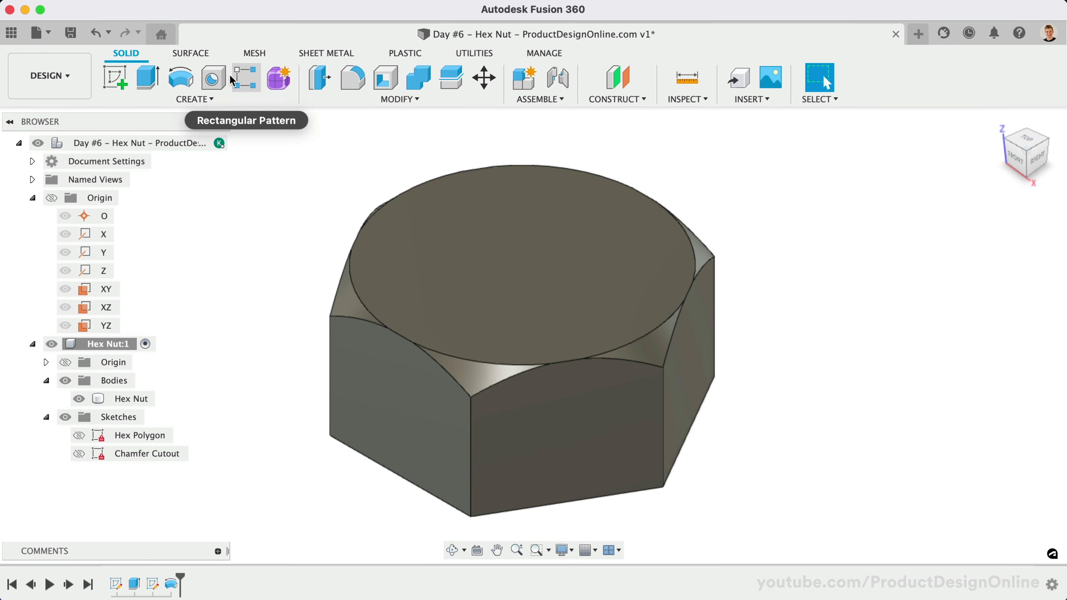
Place a hole at the centre of the nut's top face with its extents set to All
click(214, 79)
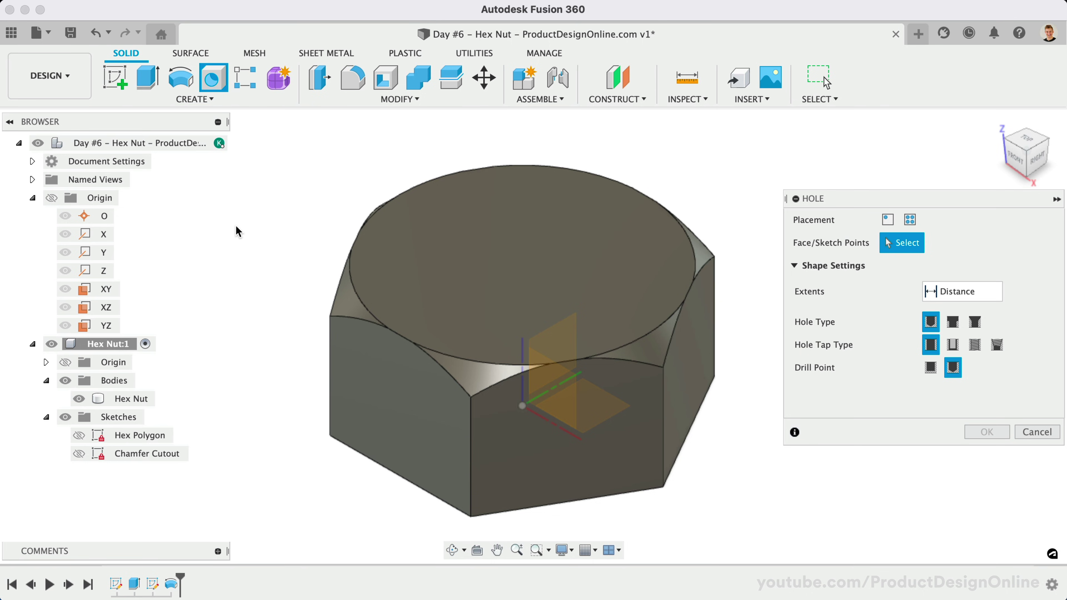
click(454, 285)
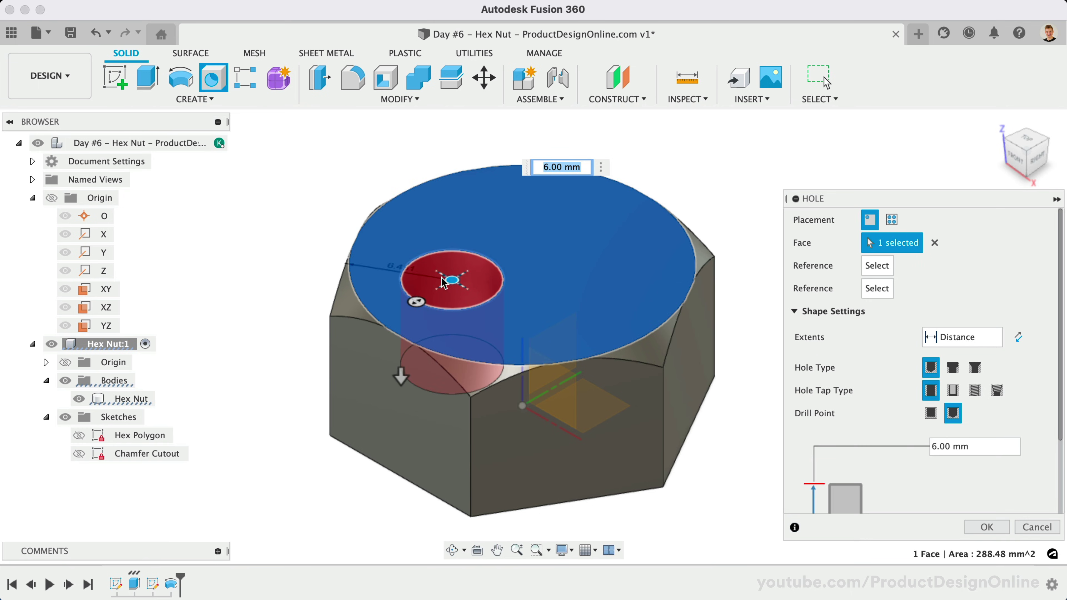
drag(459, 286, 523, 265)
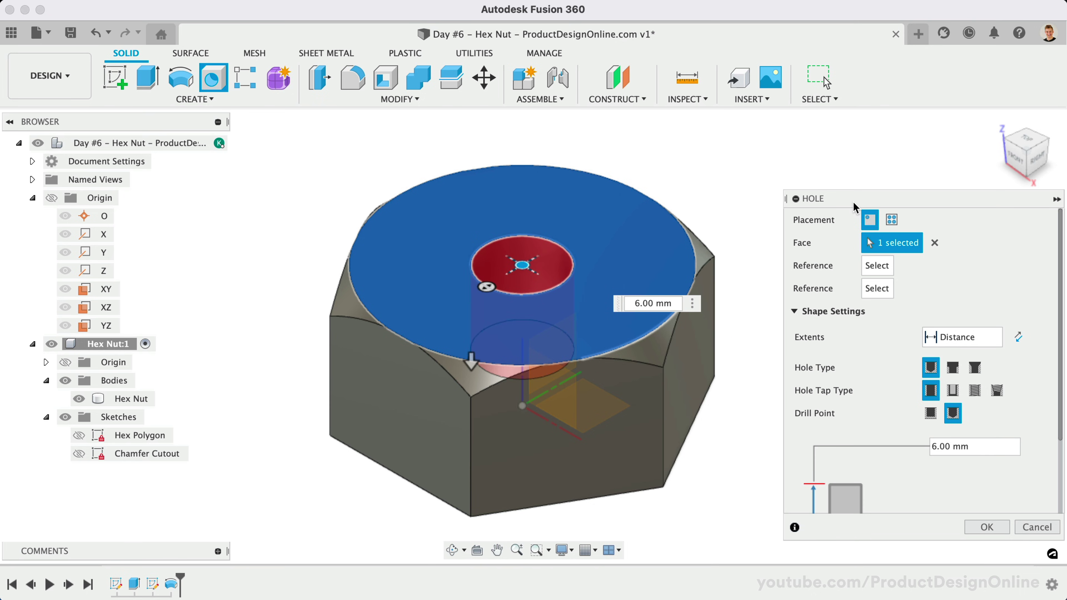
drag(853, 202, 819, 134)
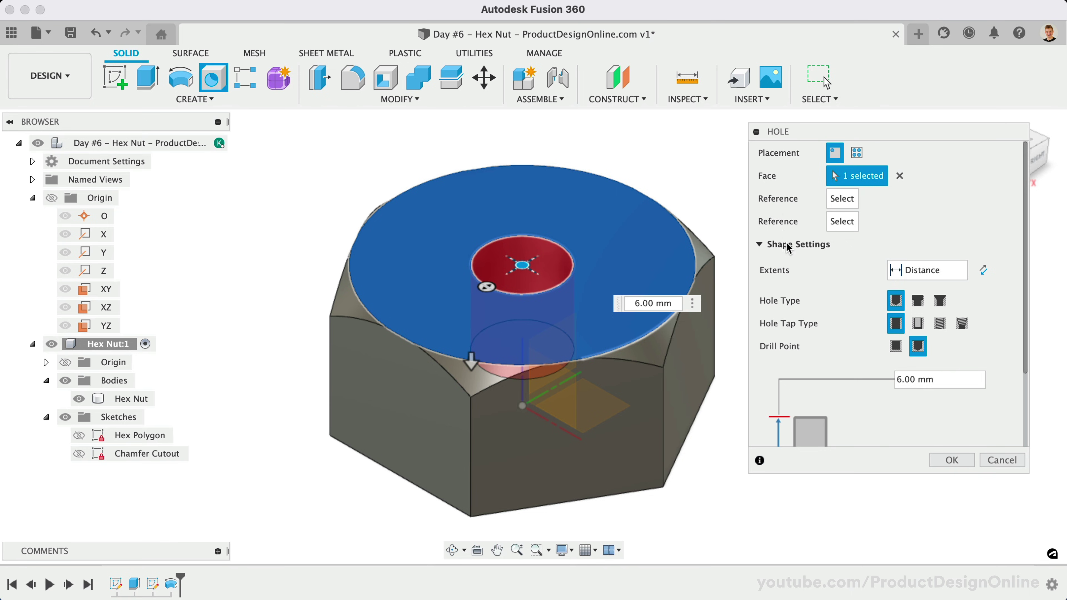
click(926, 271)
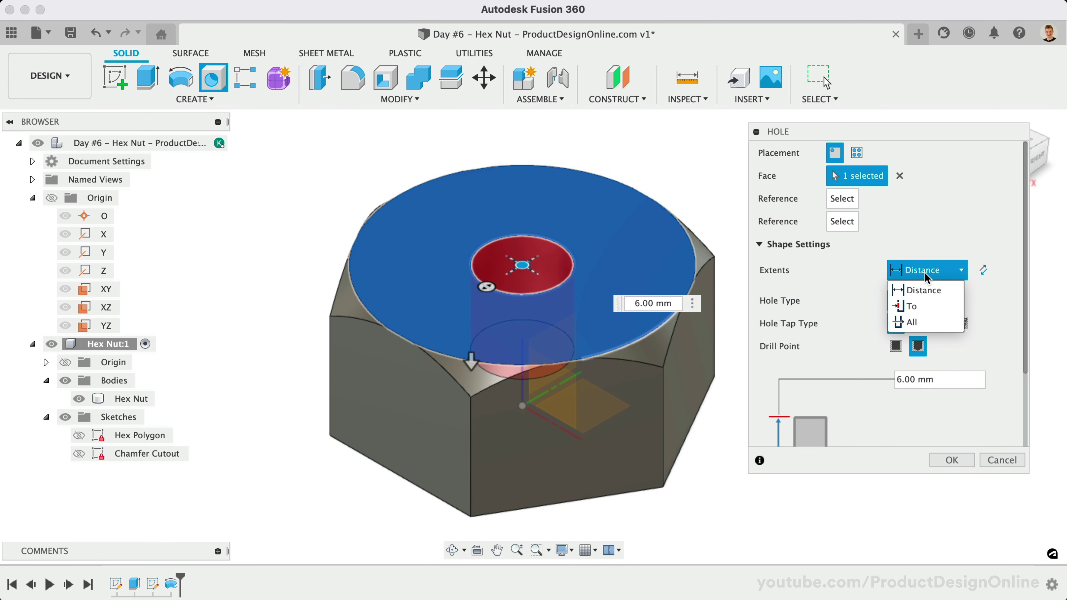
click(920, 322)
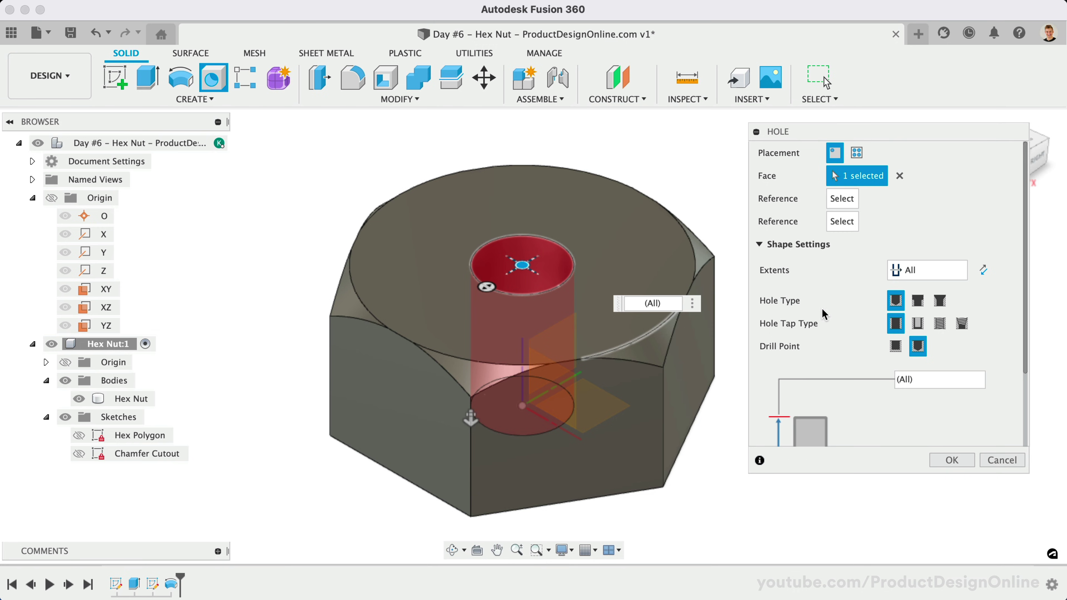
Make the hole a countersunk, tapped hole with a flat drill point
click(940, 302)
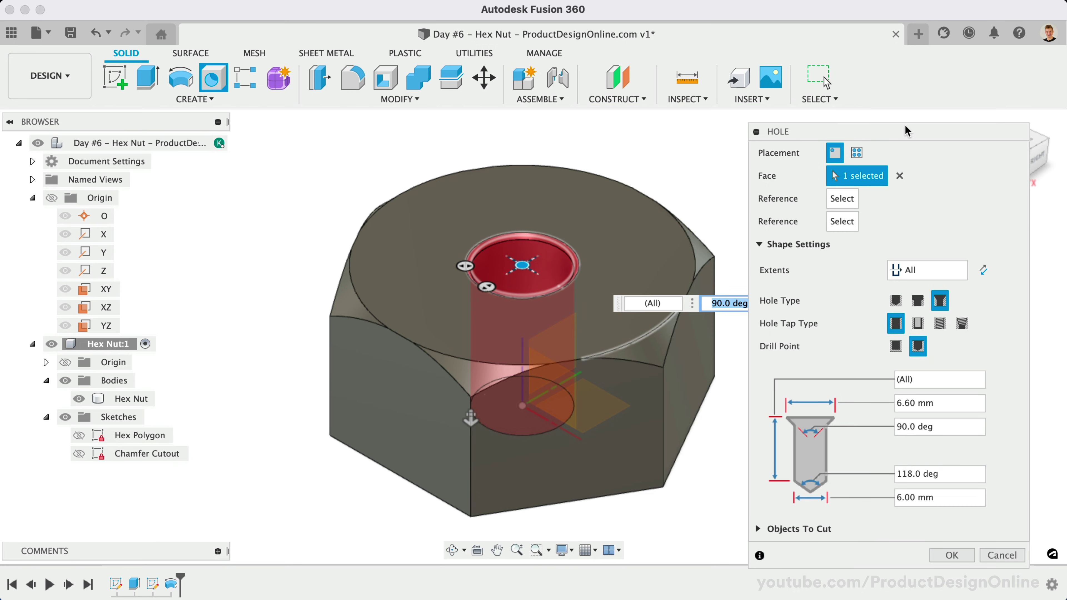
drag(905, 124, 885, 103)
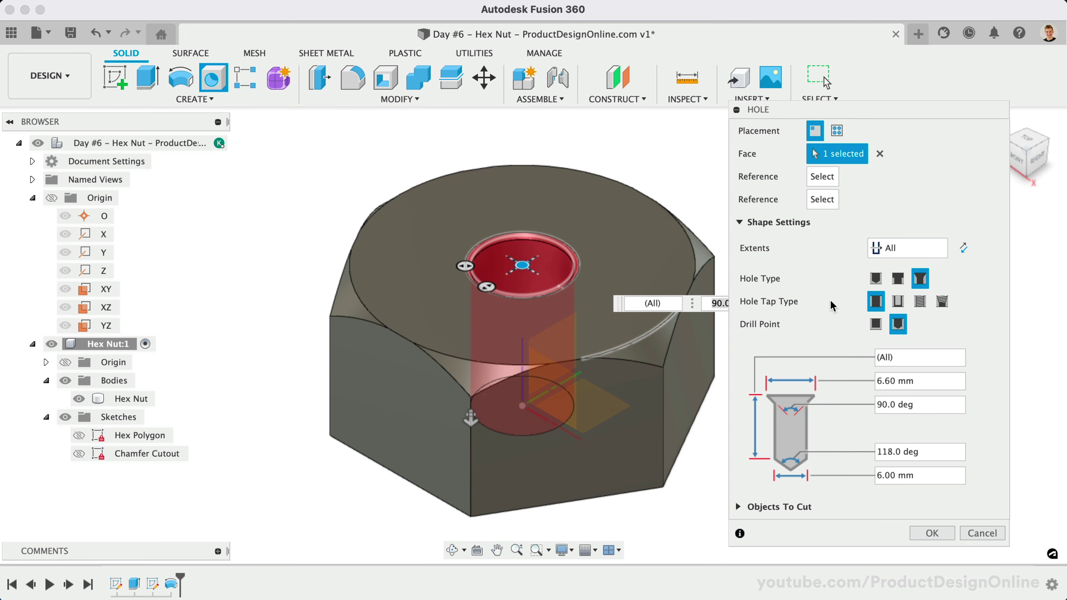
click(920, 305)
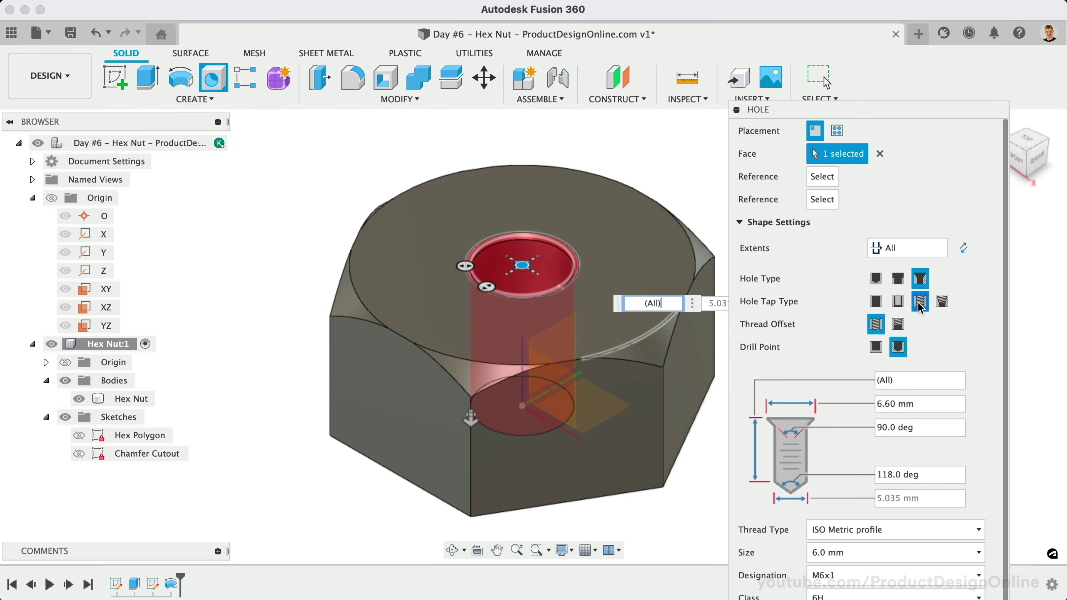
click(875, 349)
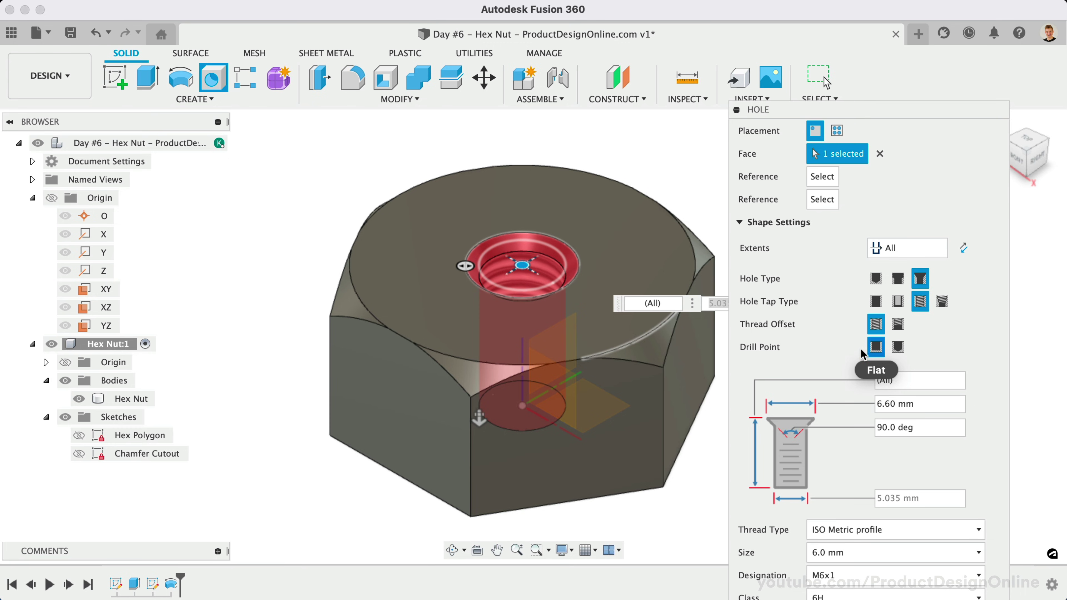
Set the hole's countersink diameter to 14 mm
click(896, 403)
key(BackSpace)
key(BackSpace)
key(BackSpace)
key(BackSpace)
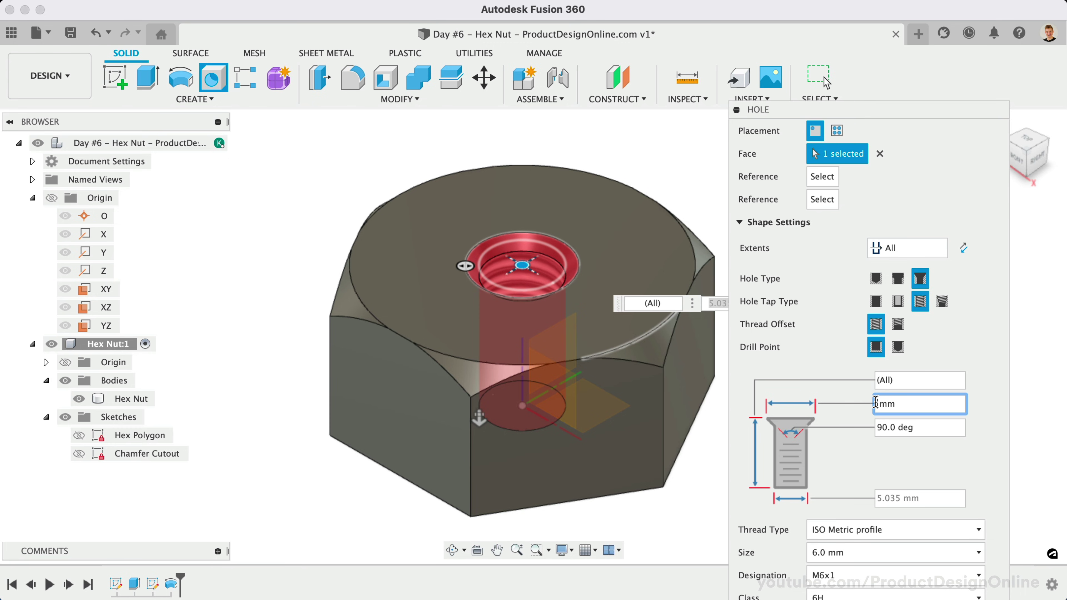
text(14)
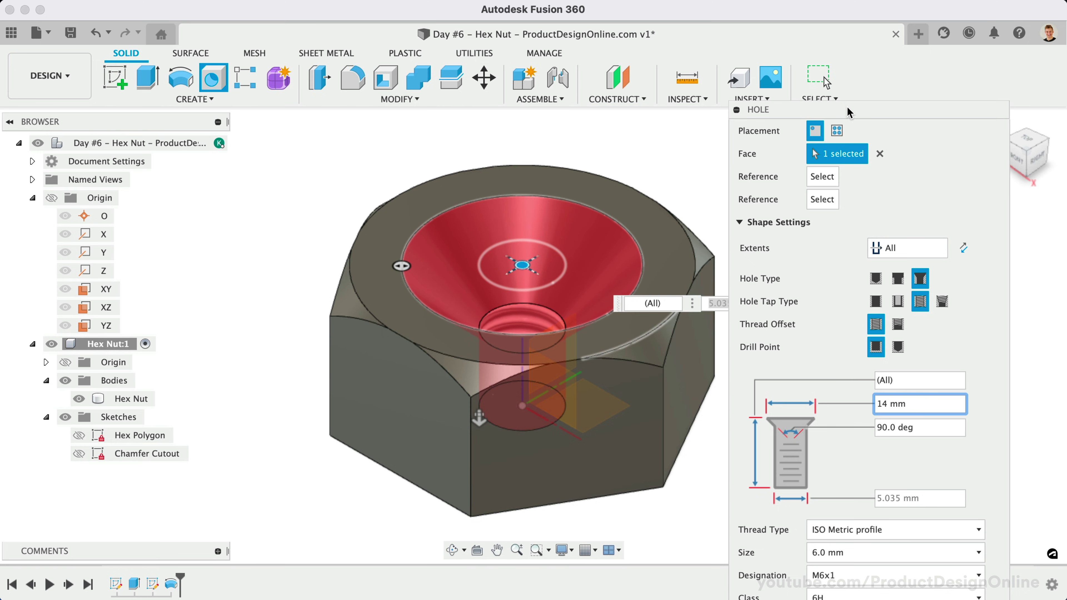
Set the hole's thread to GB Metric Profile, size 12.0 mm, designation M12x1
drag(849, 109, 818, 26)
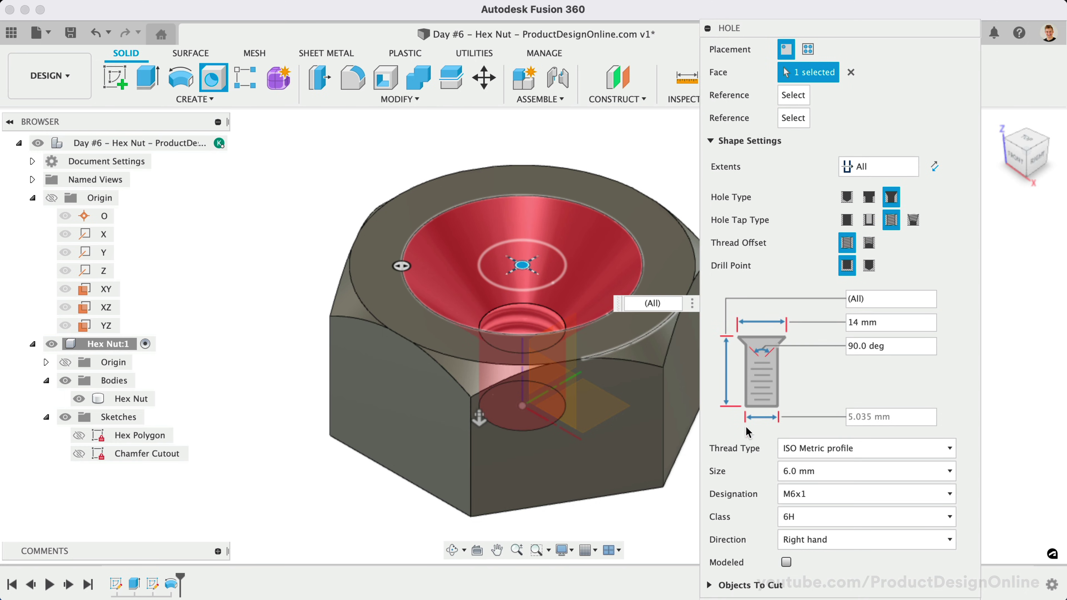
click(793, 450)
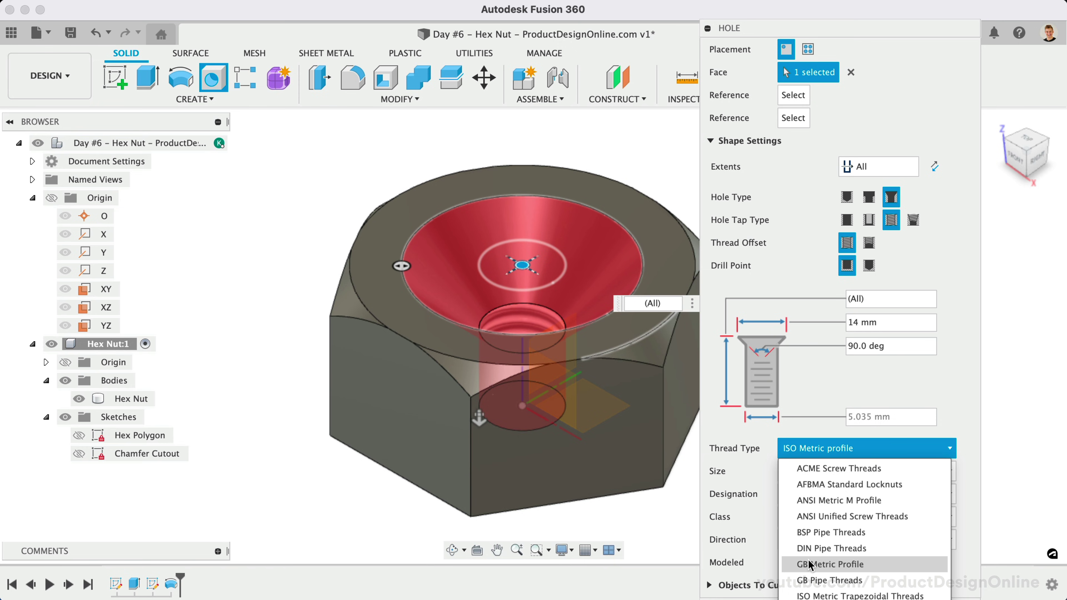
click(831, 565)
click(790, 471)
scroll(813, 589, down, 15)
scroll(813, 590, up, 5)
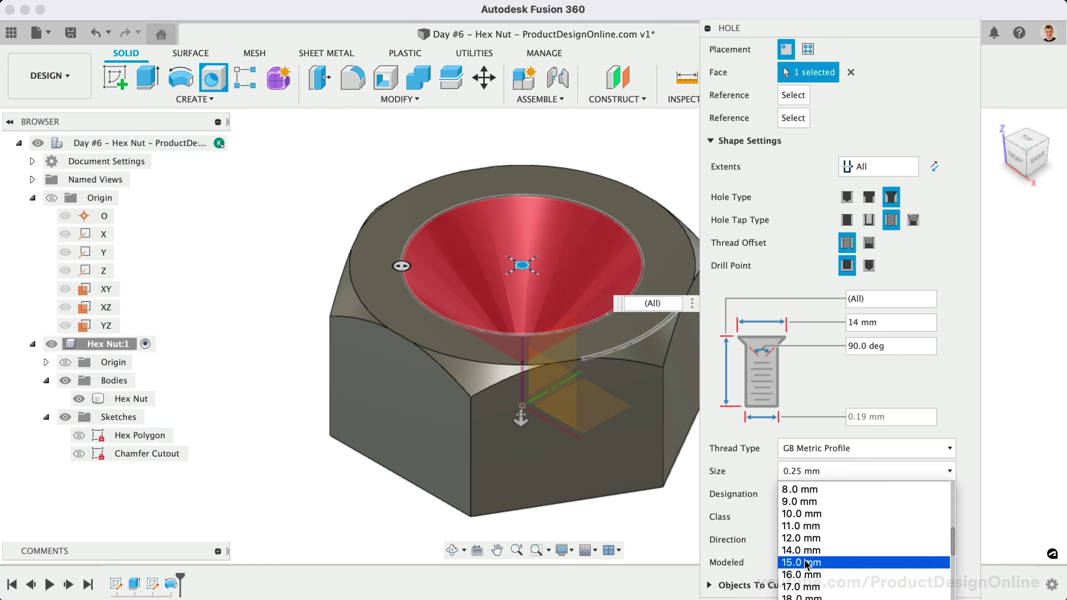
click(806, 542)
click(791, 496)
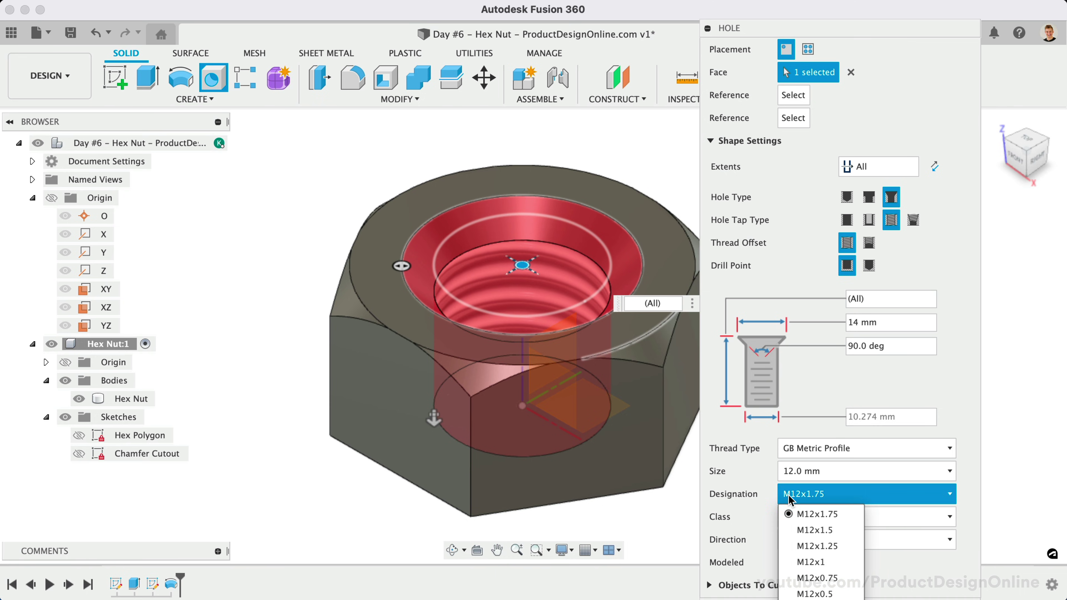
click(795, 562)
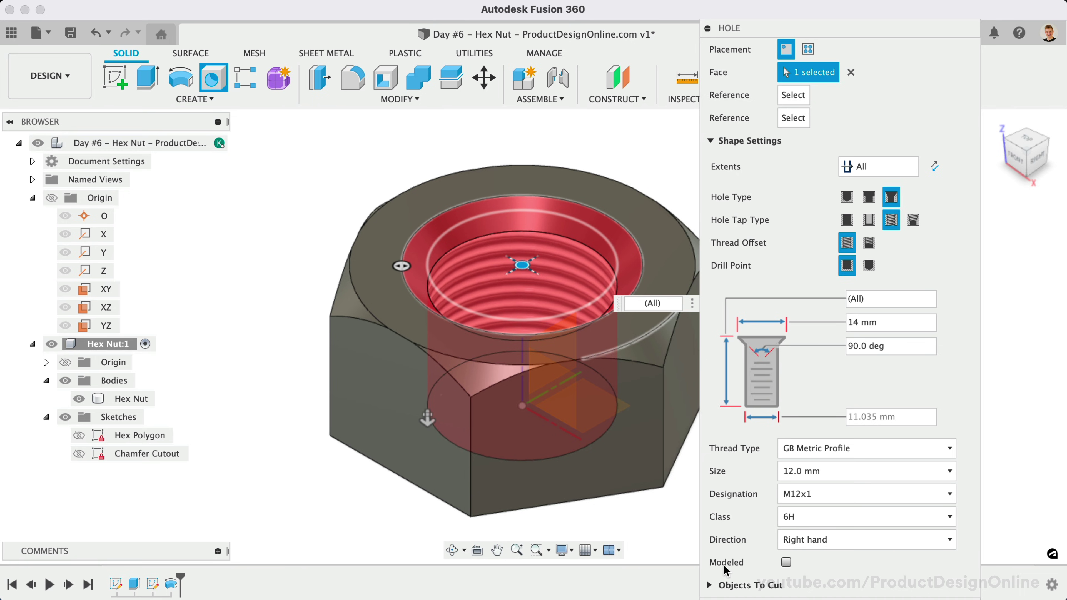
Enable the modeled thread option and create the hole
click(786, 563)
click(786, 562)
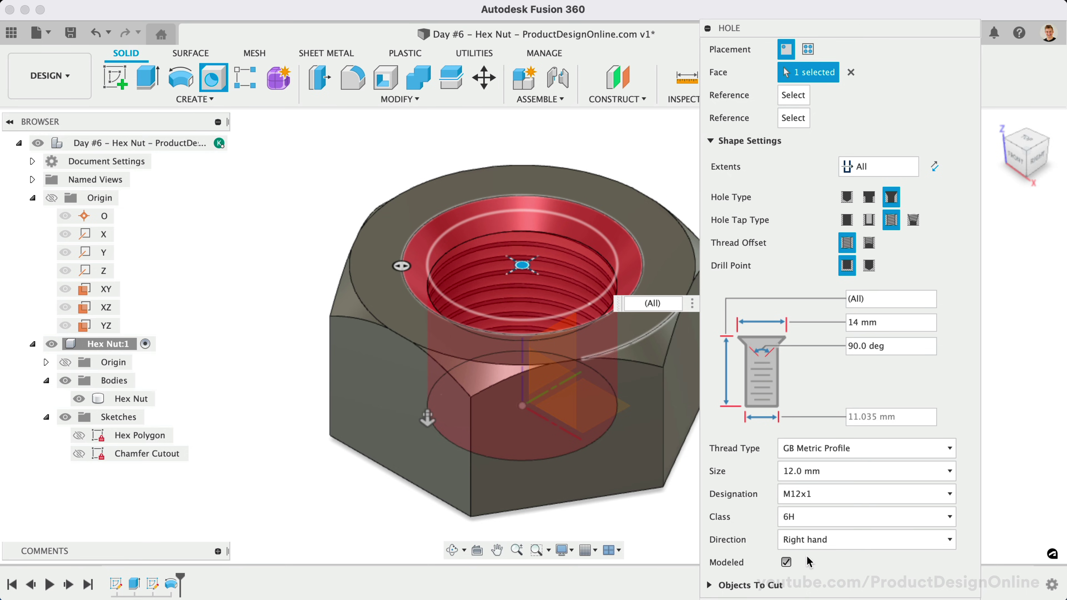
key(Return)
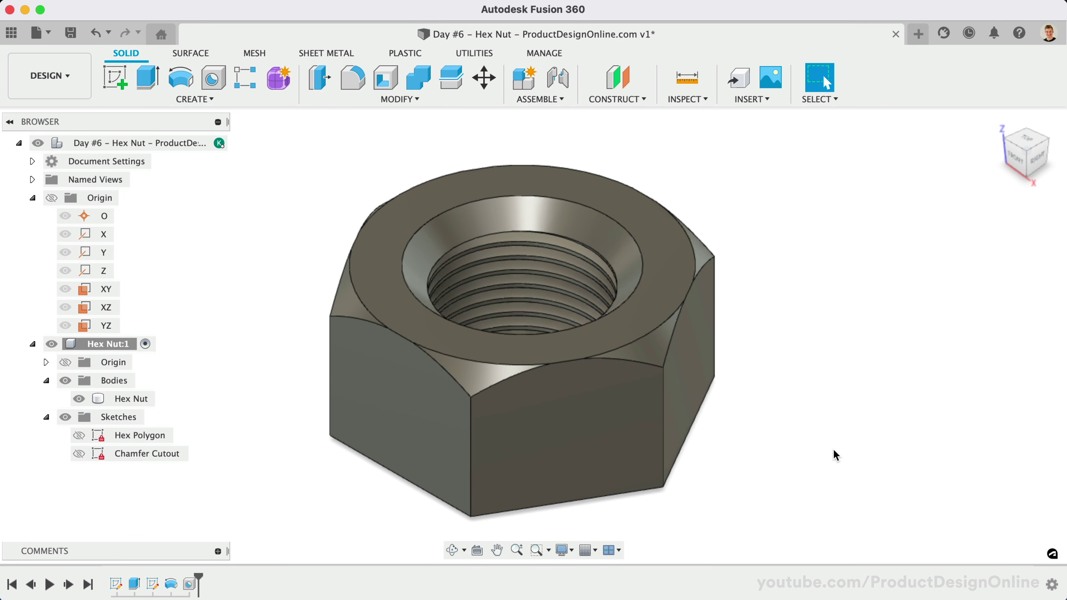
Construct a midplane between the nut's top and bottom faces
click(638, 99)
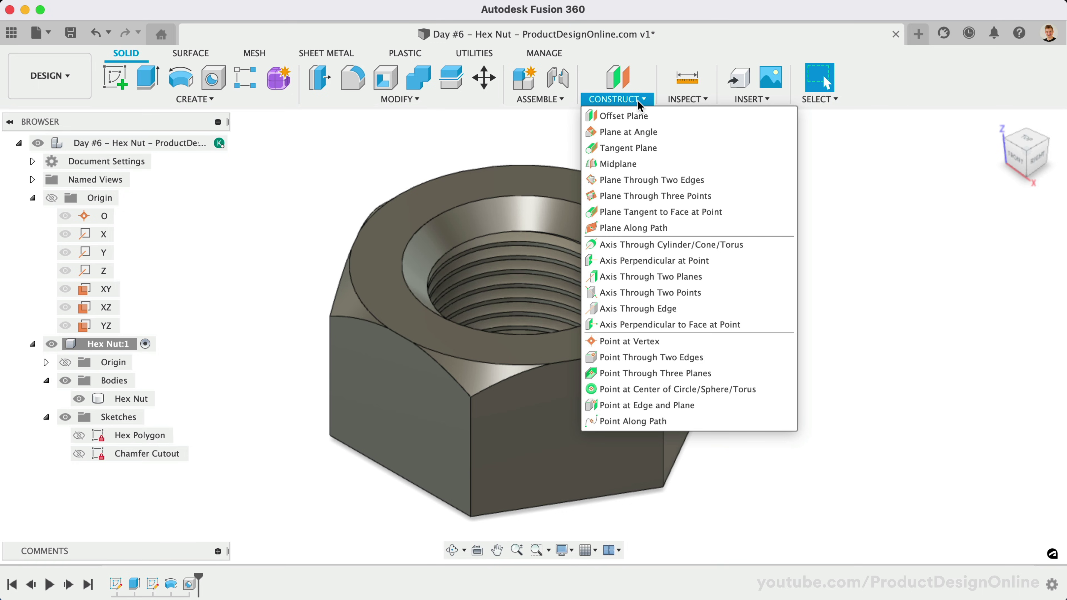
click(641, 162)
click(649, 252)
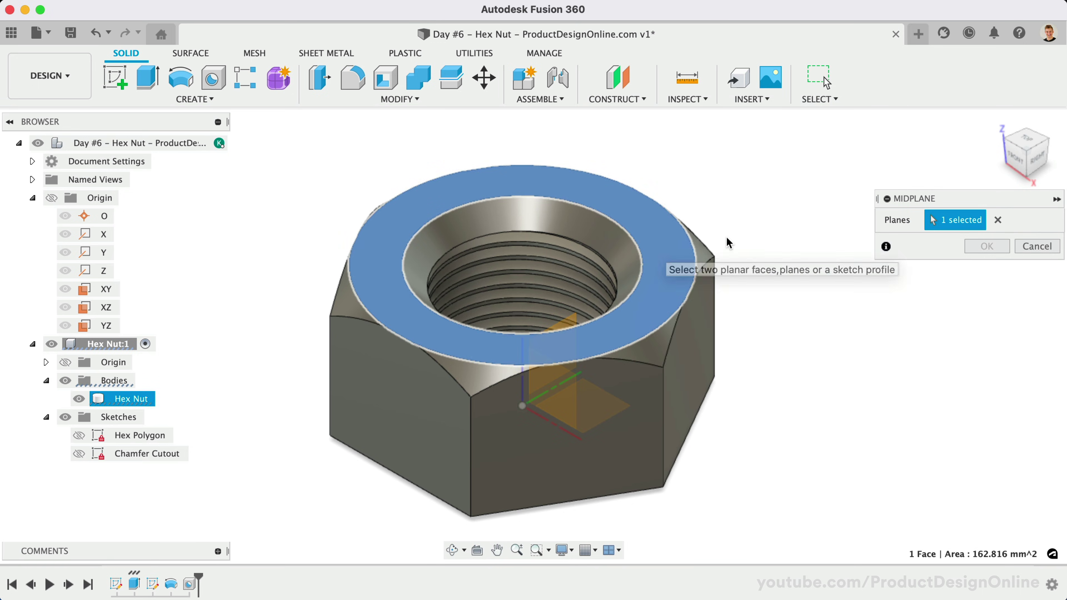
click(1022, 175)
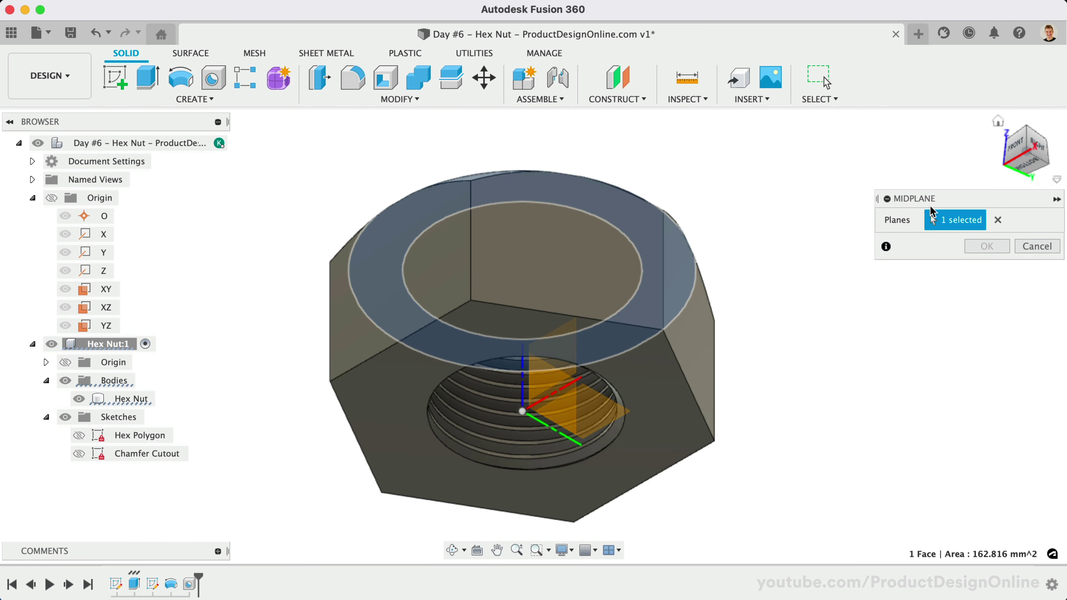
click(654, 363)
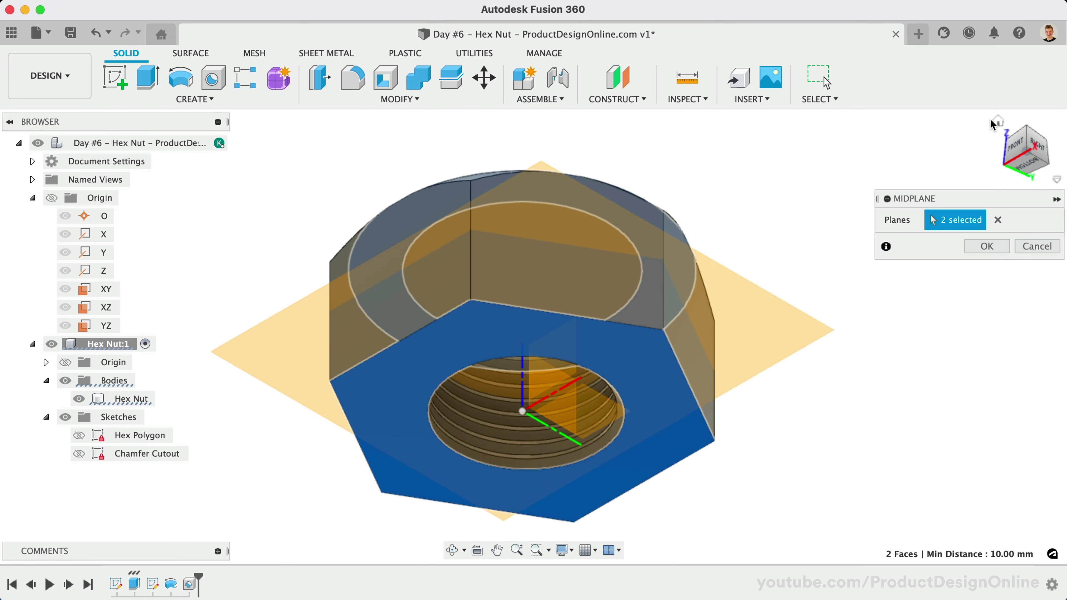
click(999, 122)
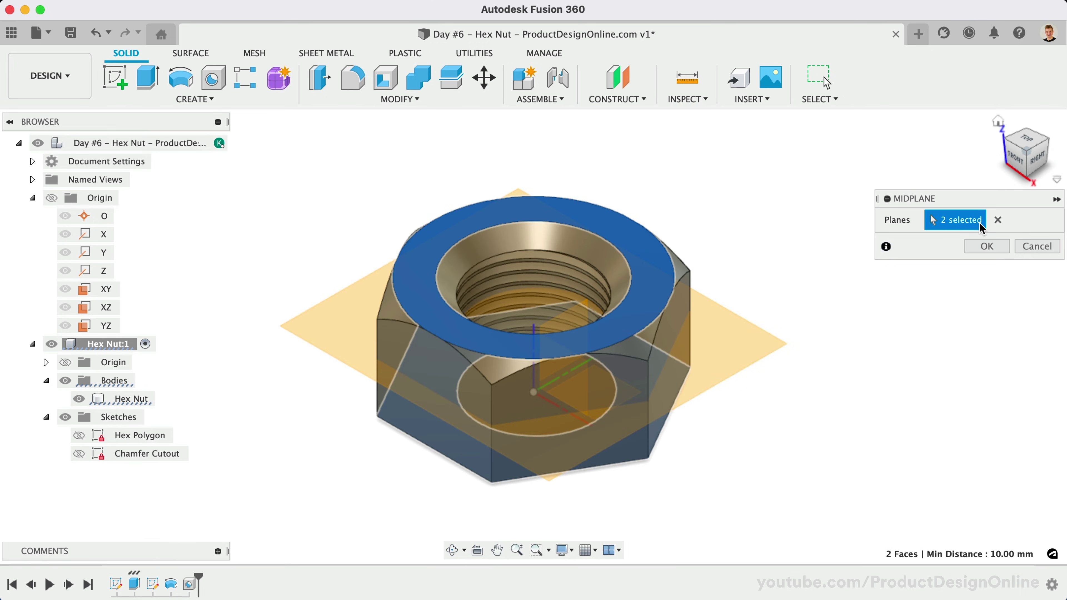
click(983, 247)
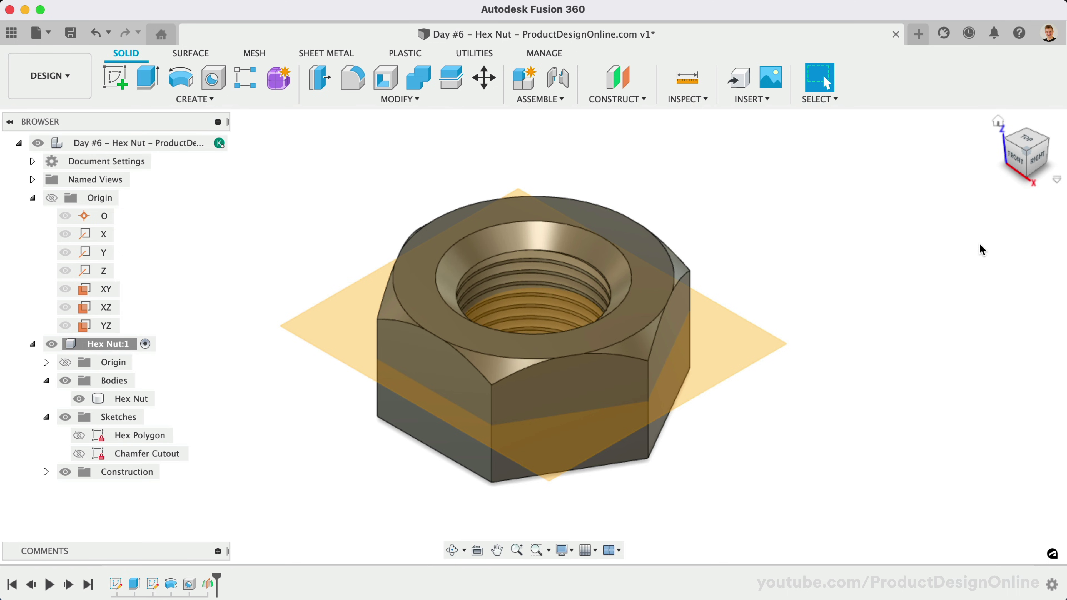
Mirror the countersink face and the six corner chamfer faces across the midplane, using Faces as the object type
click(268, 102)
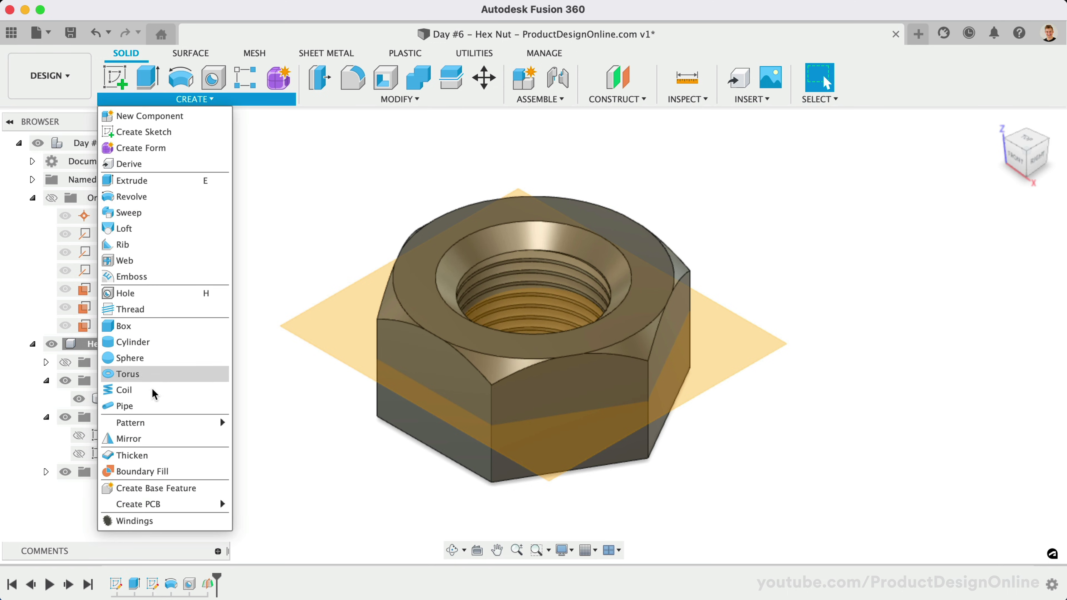
click(154, 442)
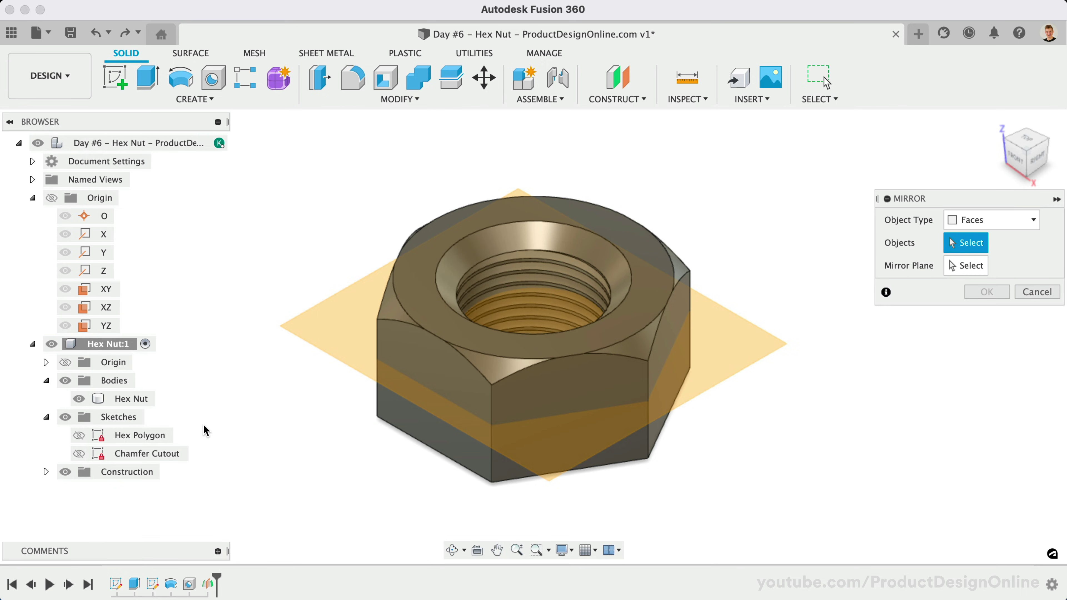
click(960, 222)
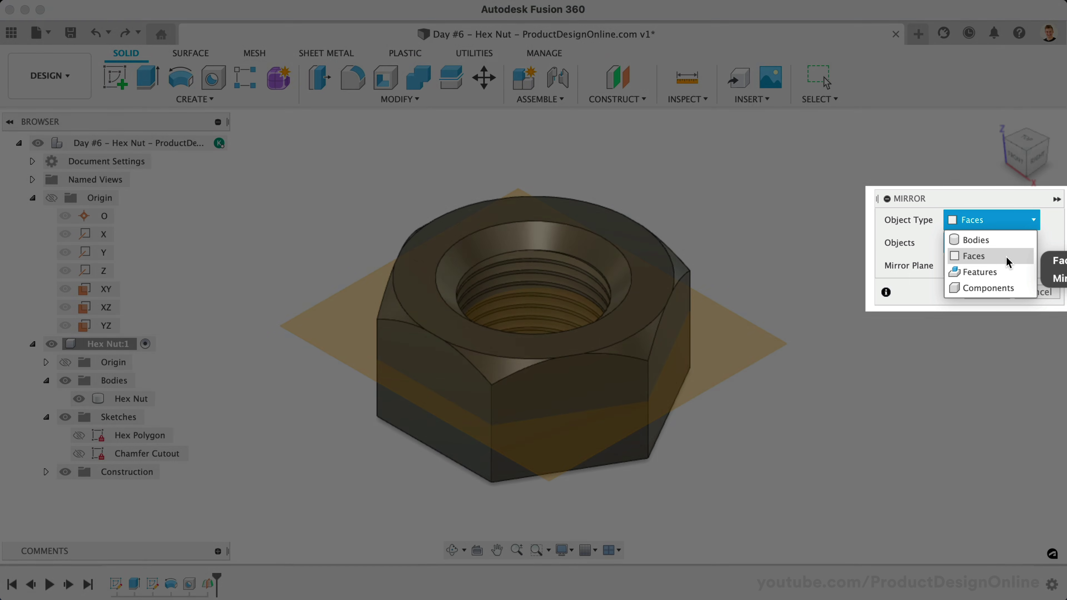
click(1006, 256)
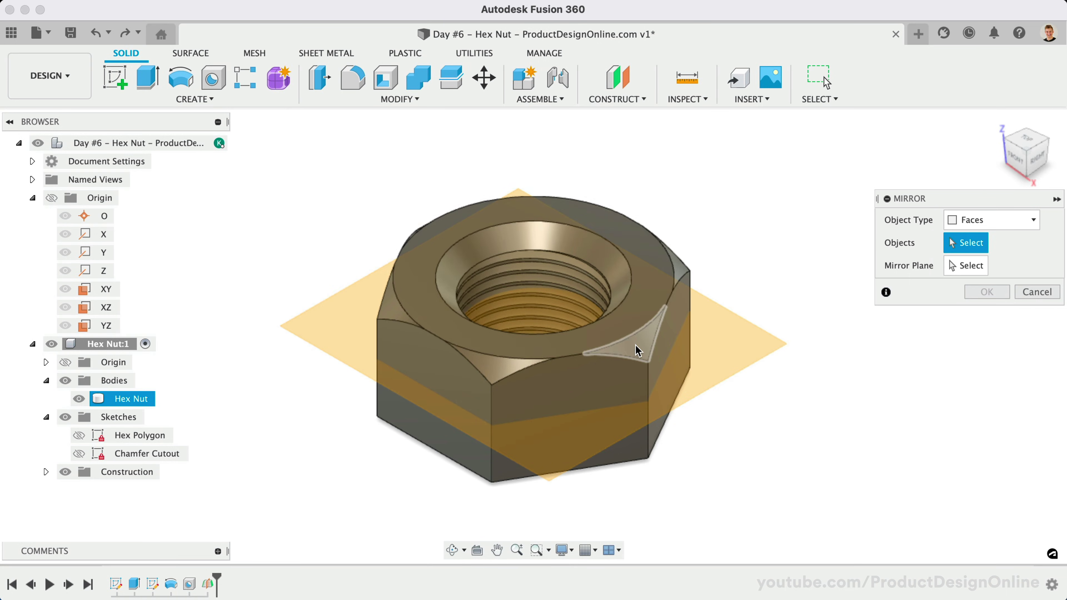
click(636, 344)
click(620, 284)
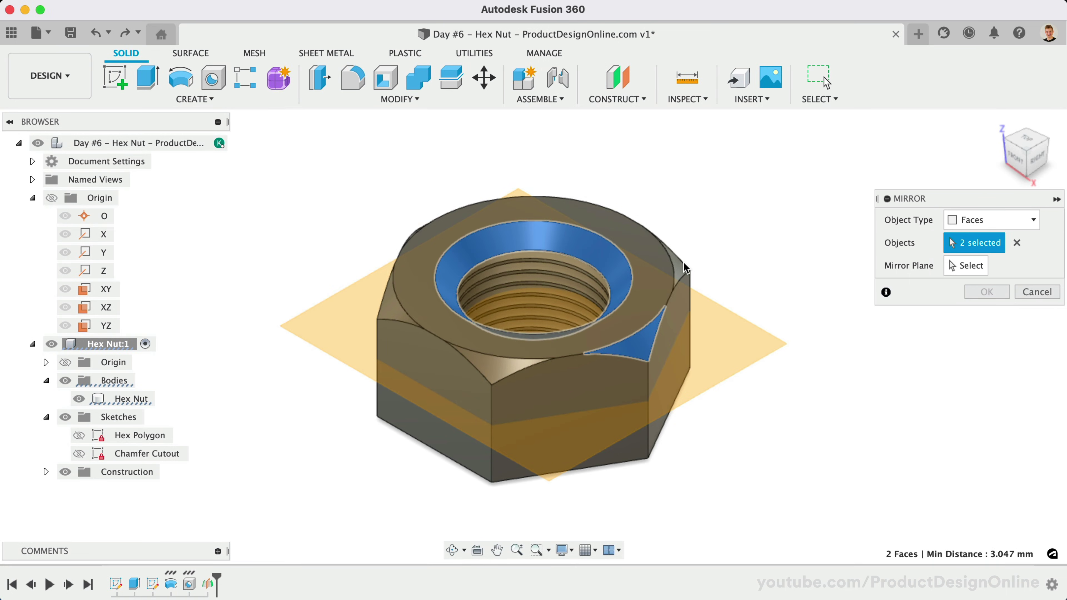
click(682, 264)
click(512, 369)
click(405, 314)
click(1007, 143)
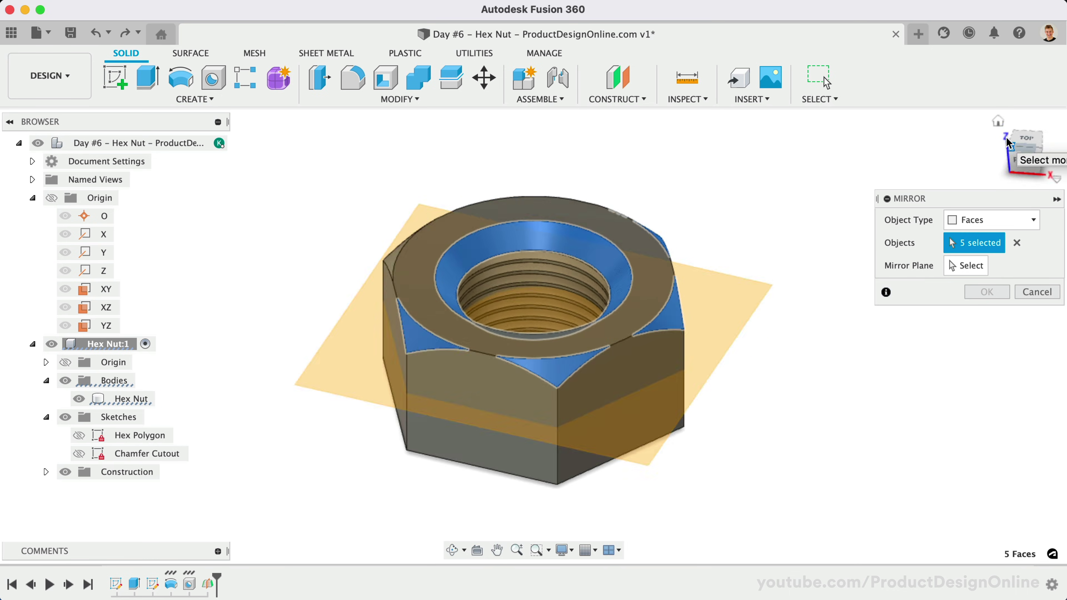
click(440, 358)
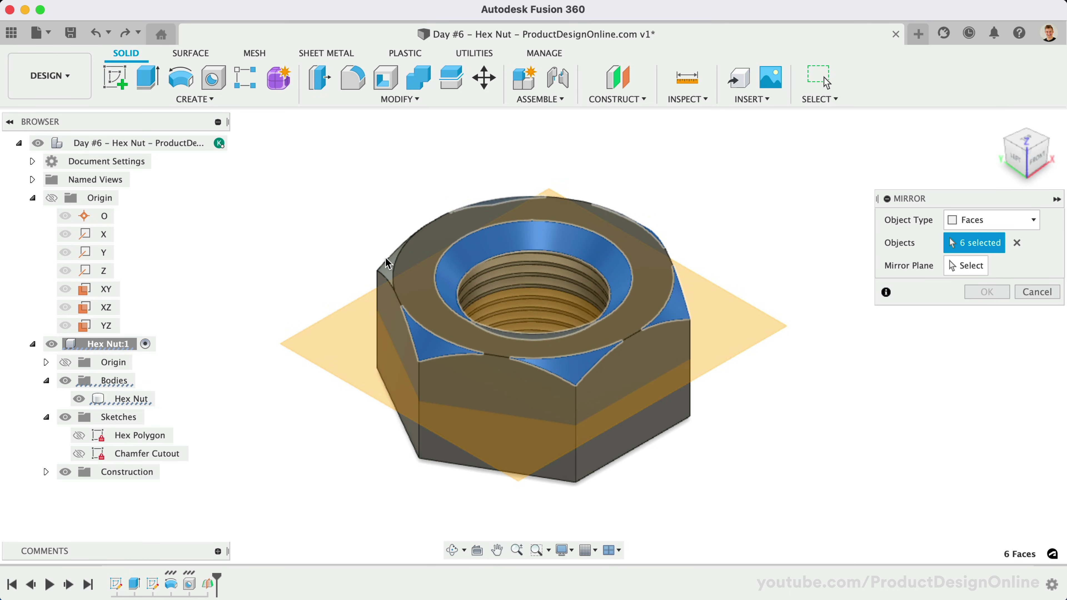
click(389, 273)
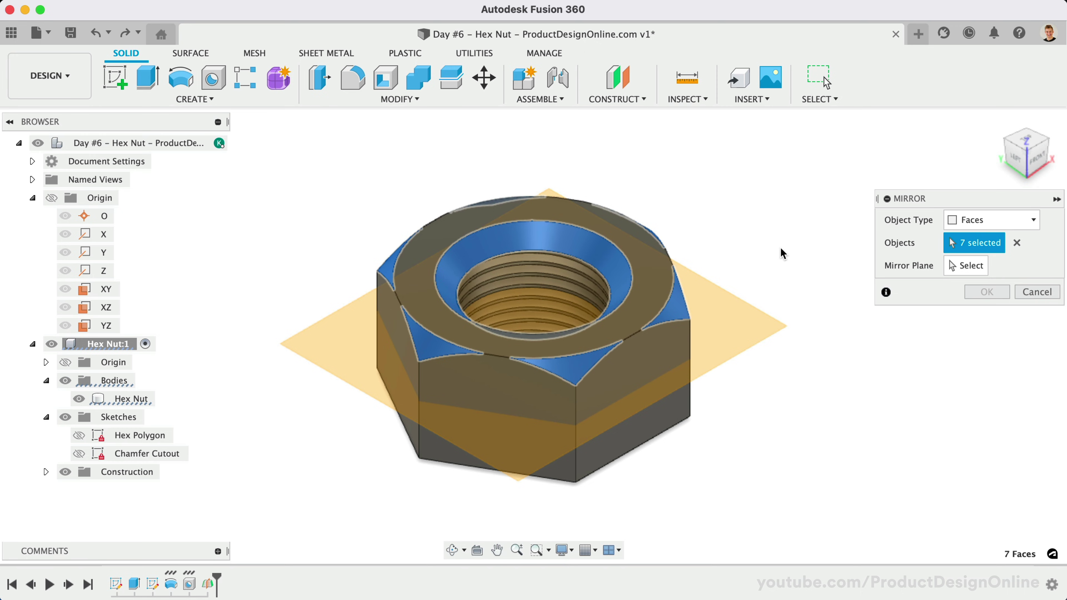
click(965, 265)
click(727, 311)
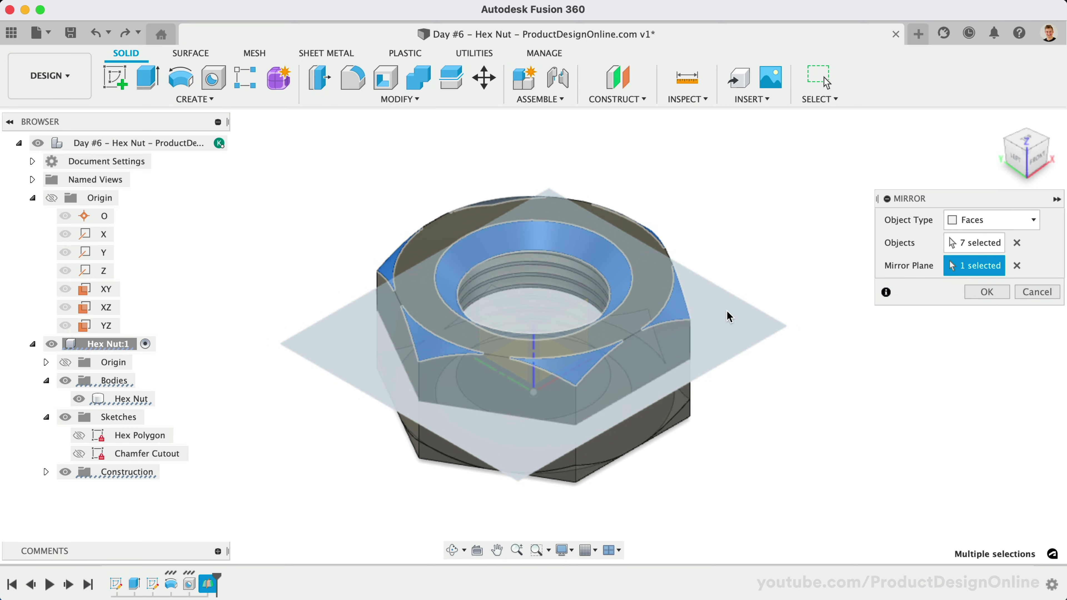
click(984, 292)
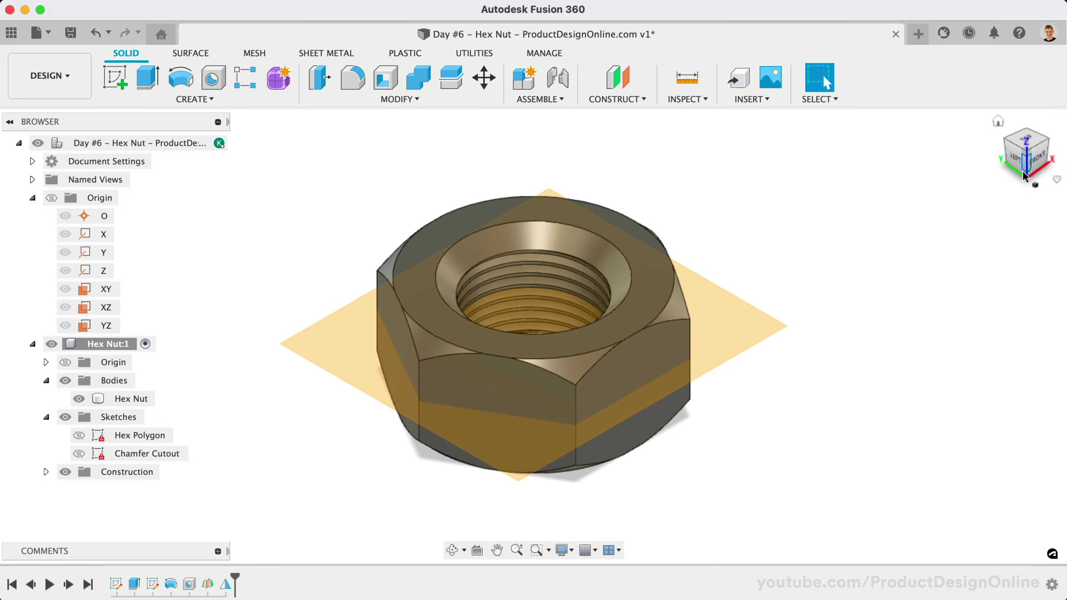
Edit the threaded hole feature to use an offset thread instead of full length, with a thread depth of 8.5 mm
drag(1031, 157, 1012, 21)
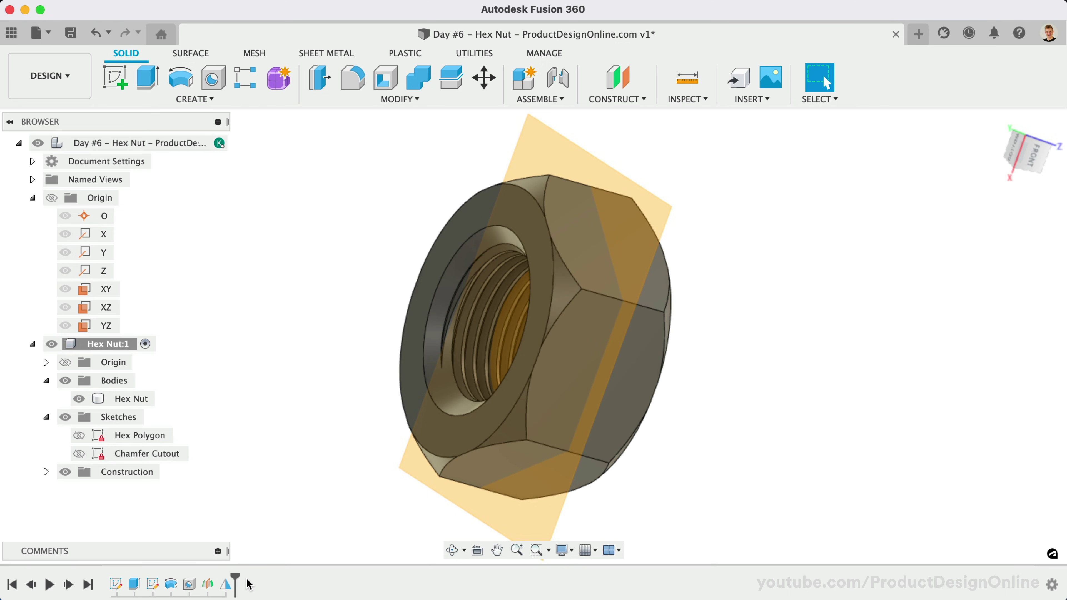
double_click(190, 586)
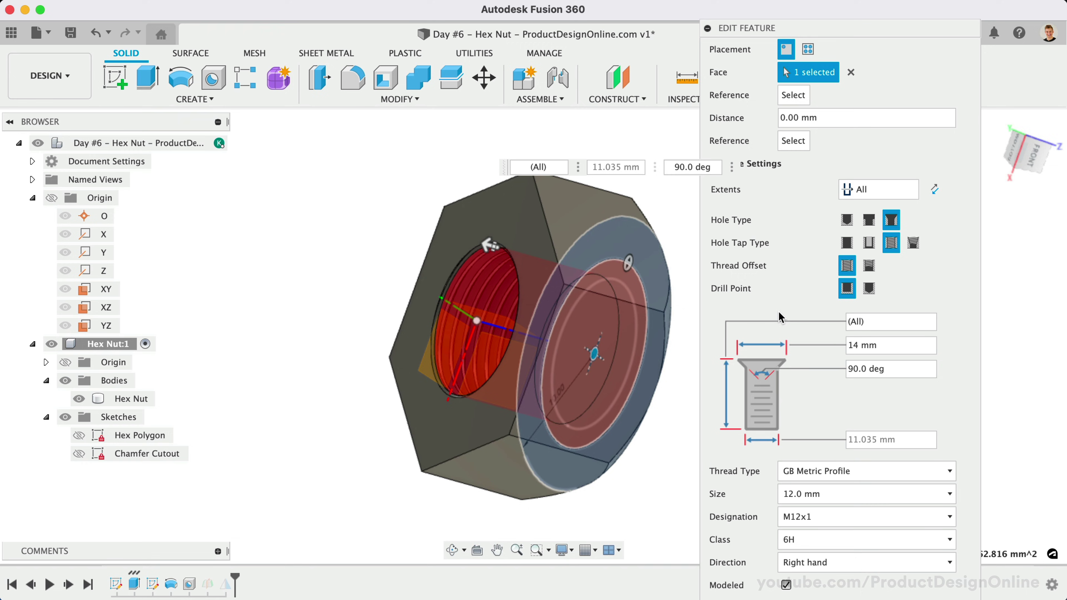
click(868, 267)
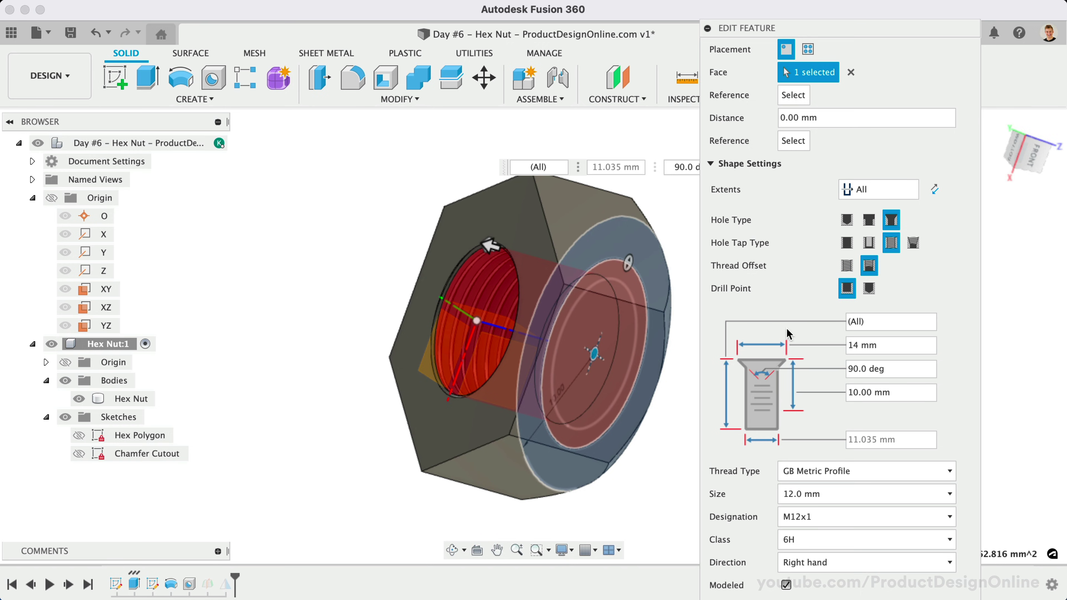
click(886, 393)
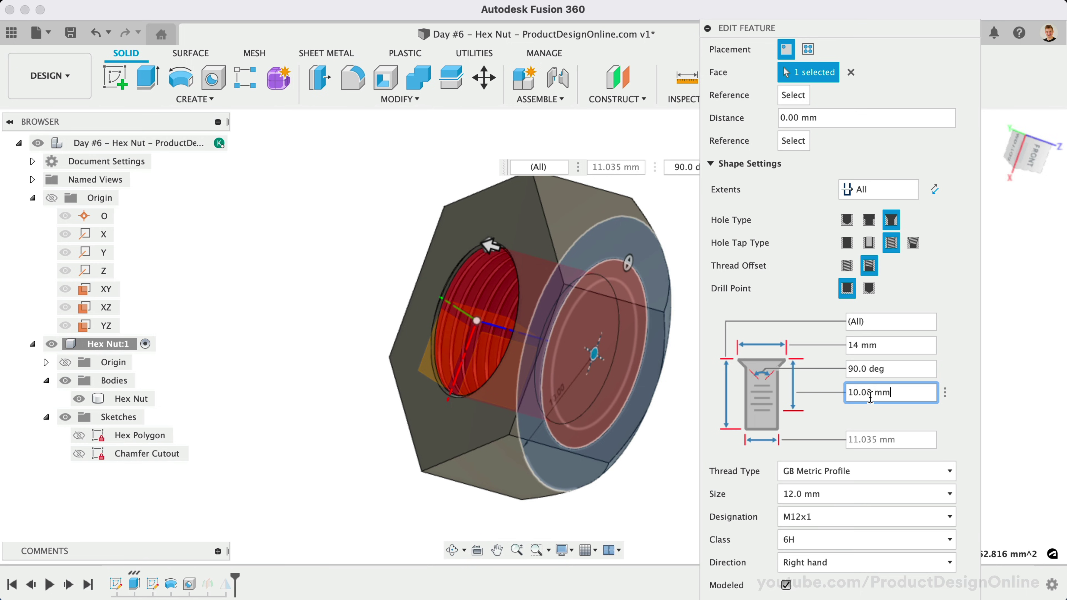
text(8.5)
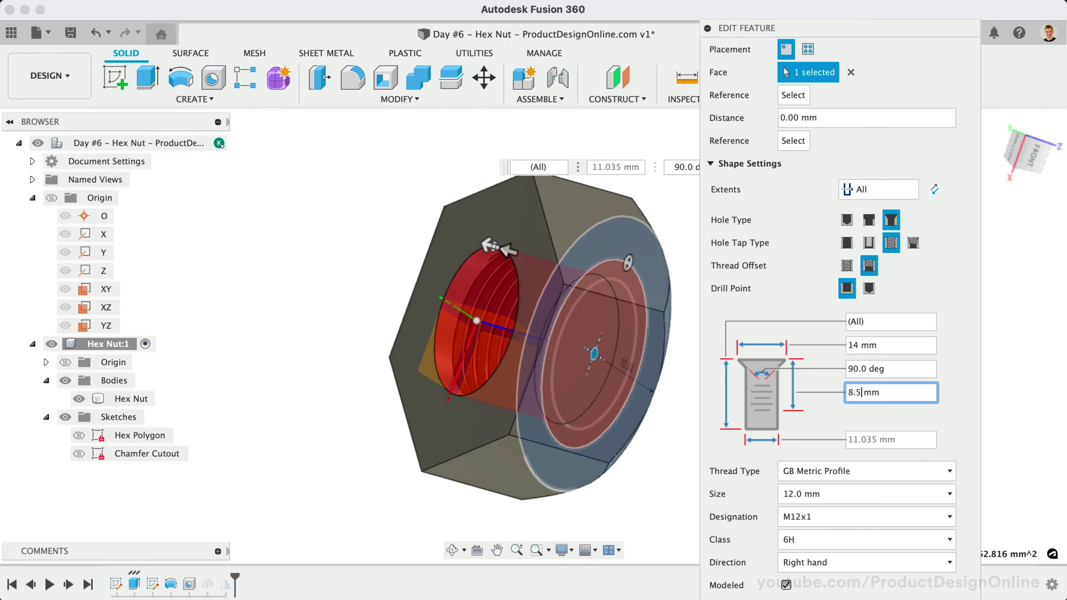
key(Return)
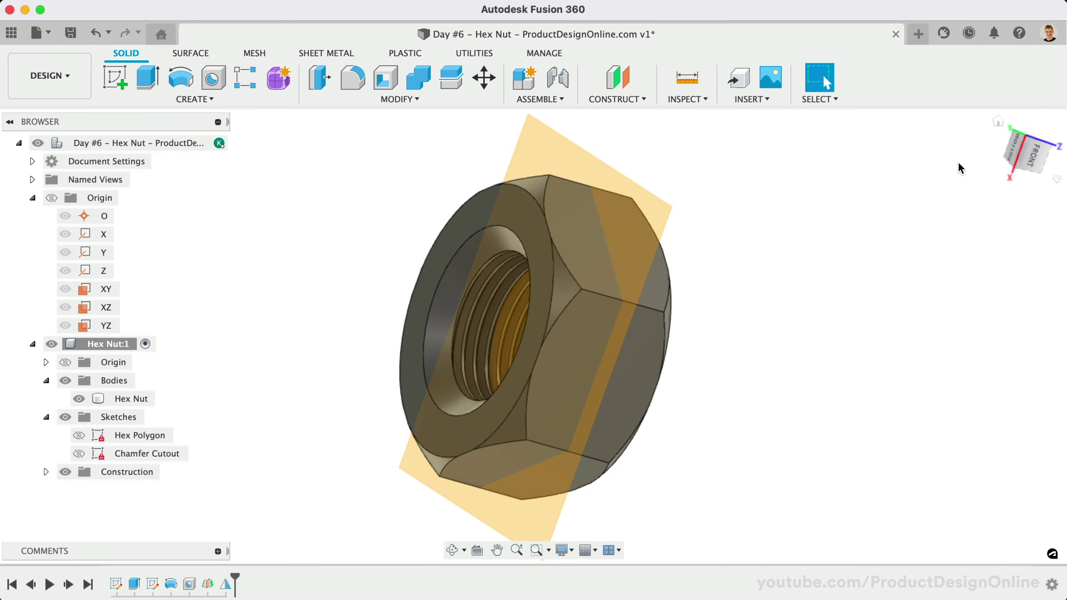
Return the nut to the home view and hide the construction midplane
mouse_move(1021, 157)
shift+middle_down()
mouse_move(1046, 148)
mouse_move(999, 126)
shift+middle_up()
click(998, 122)
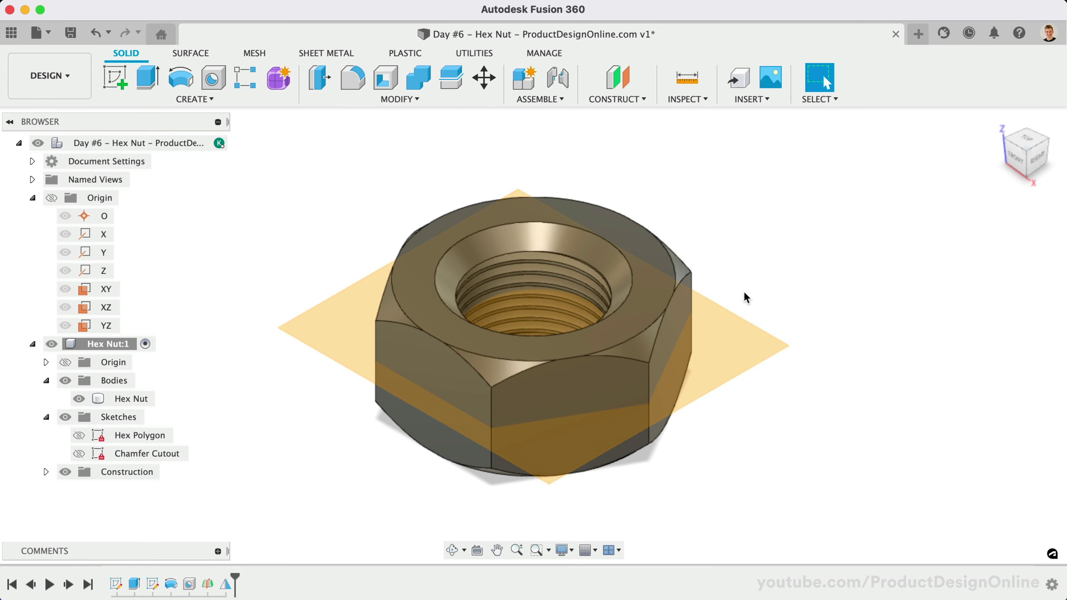
click(717, 348)
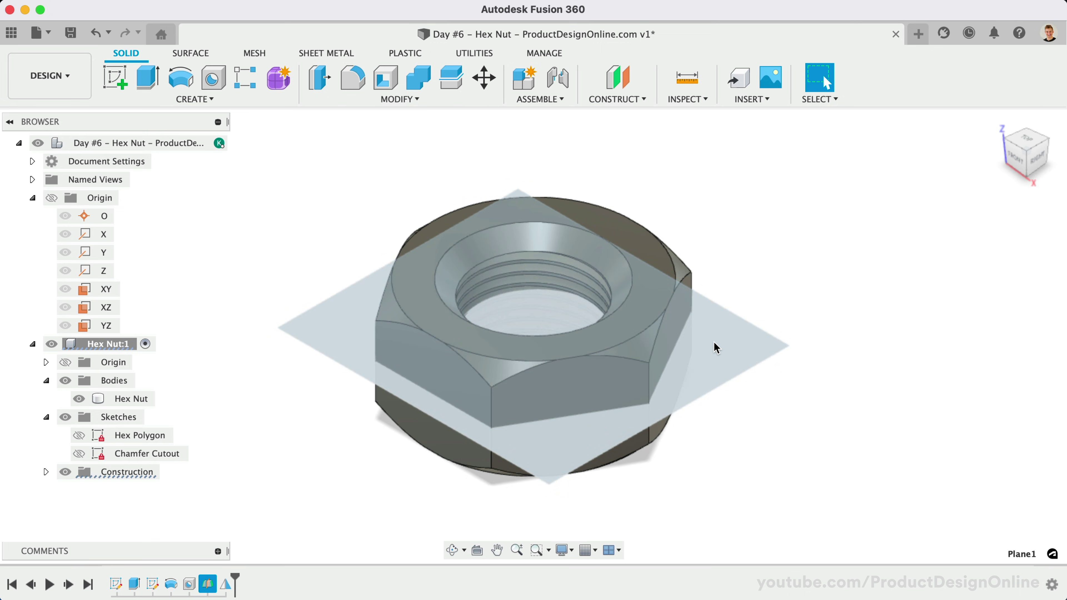
click(715, 347)
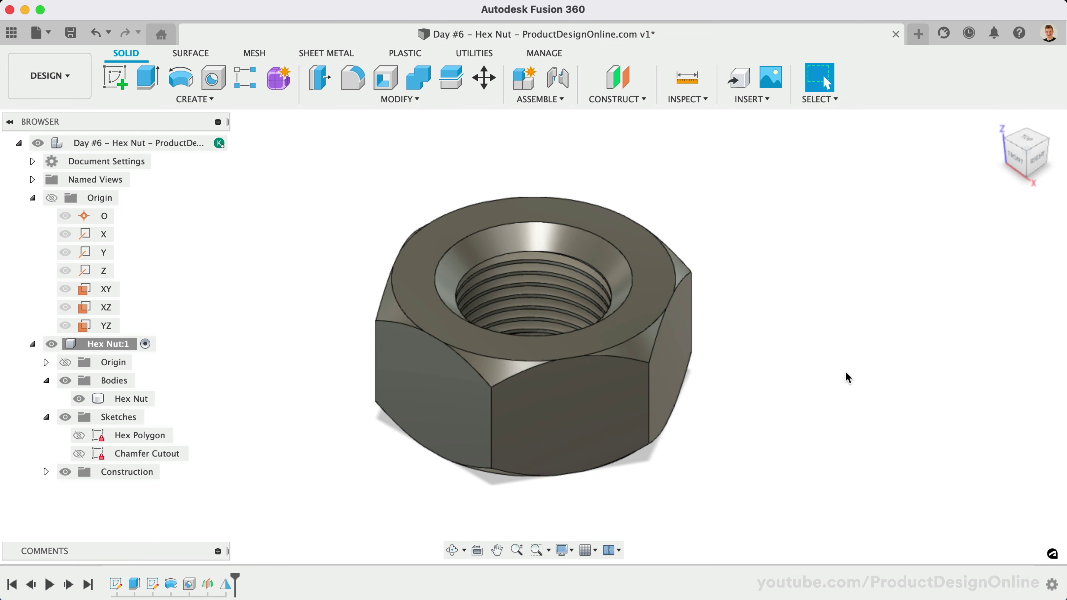
key(v)
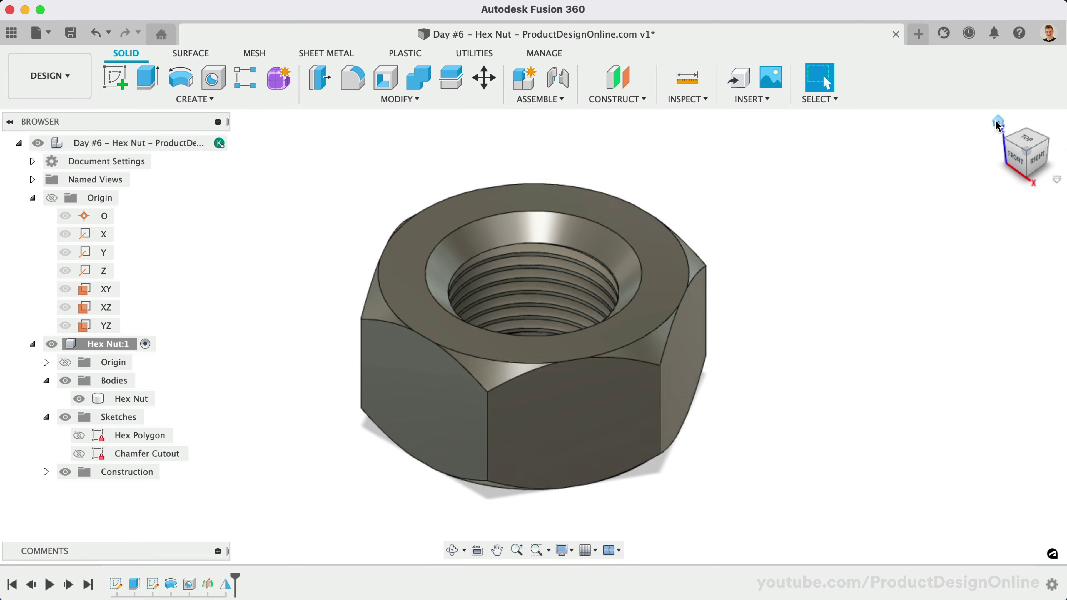